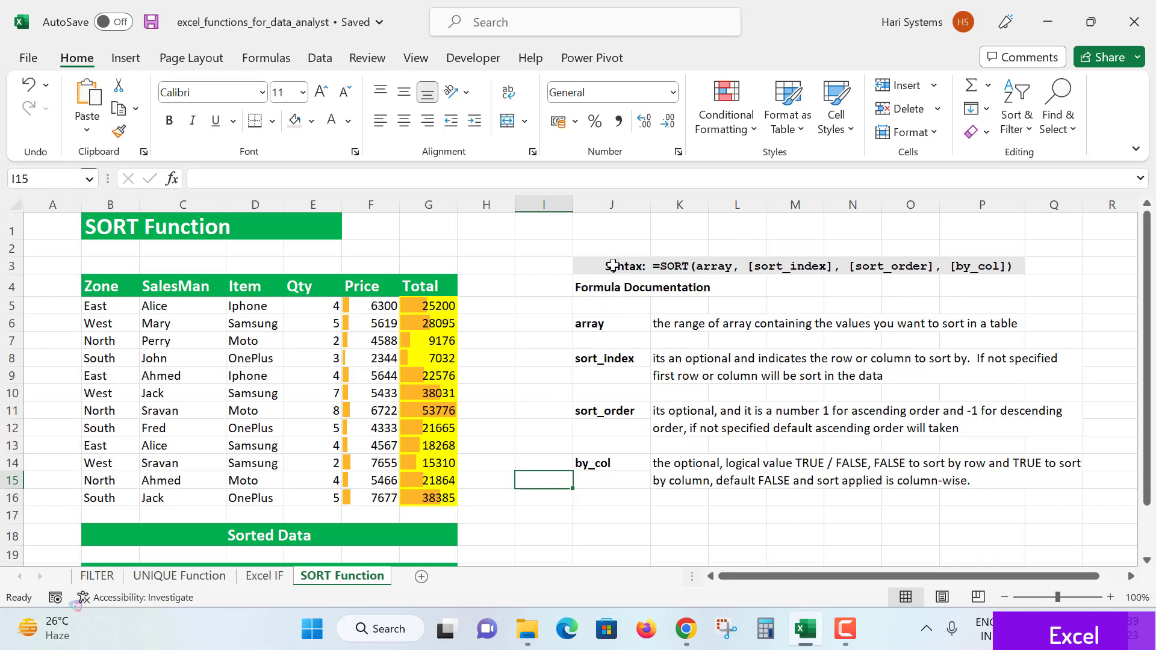
# Step: Walk through the SORT syntax line, array argument and sort_index, highlighting the sales data rows
pyautogui.click(612, 268)
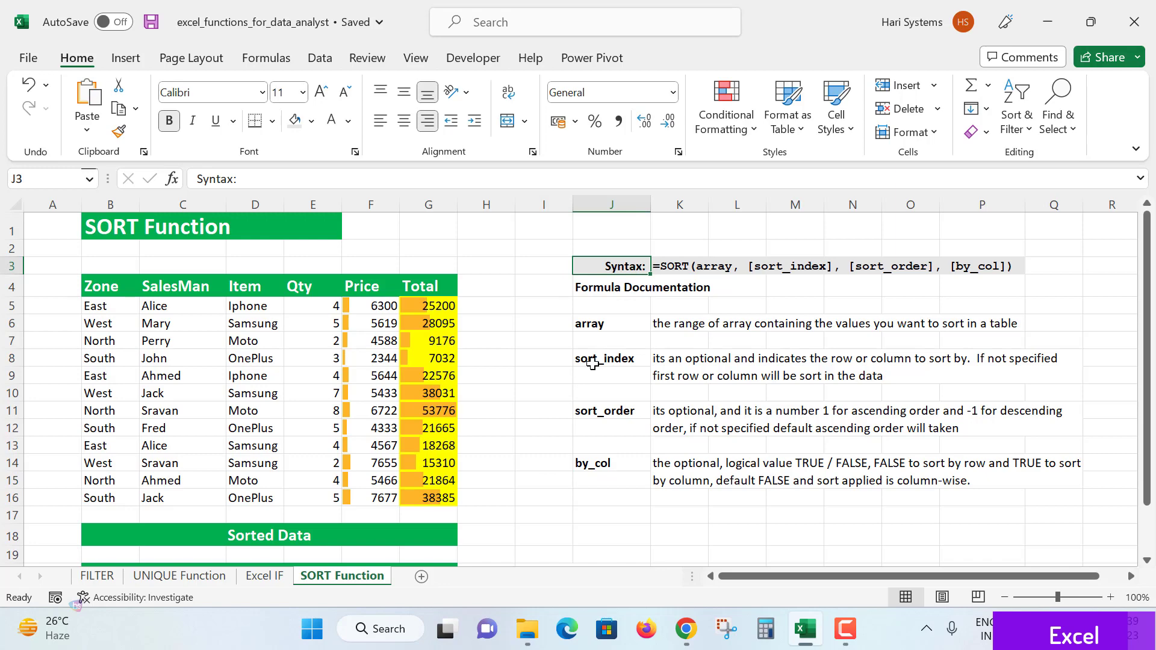
pyautogui.moveTo(106, 307)
pyautogui.mouseDown()
pyautogui.moveTo(158, 430)
pyautogui.moveTo(428, 497)
pyautogui.mouseUp()
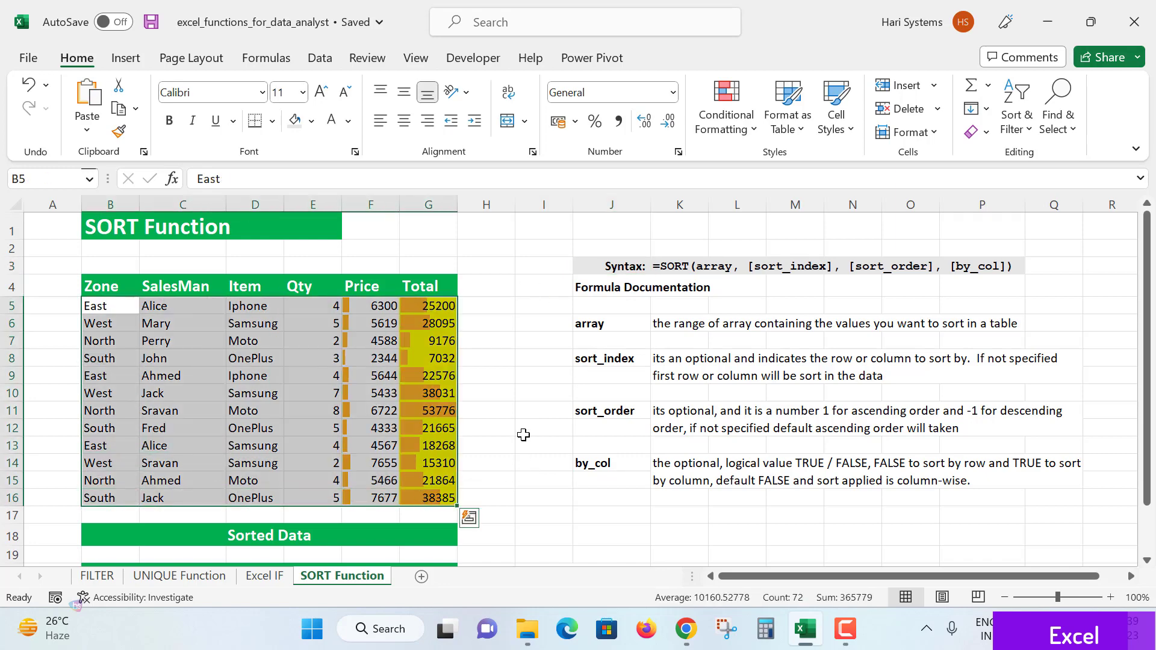
pyautogui.click(521, 411)
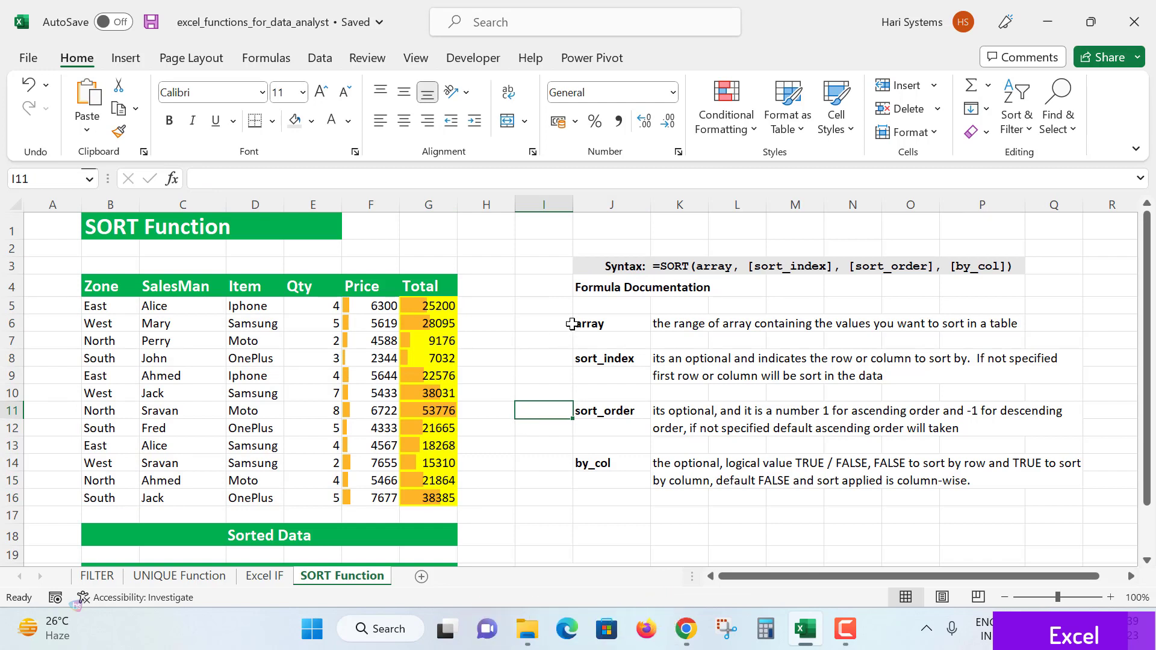
pyautogui.click(623, 272)
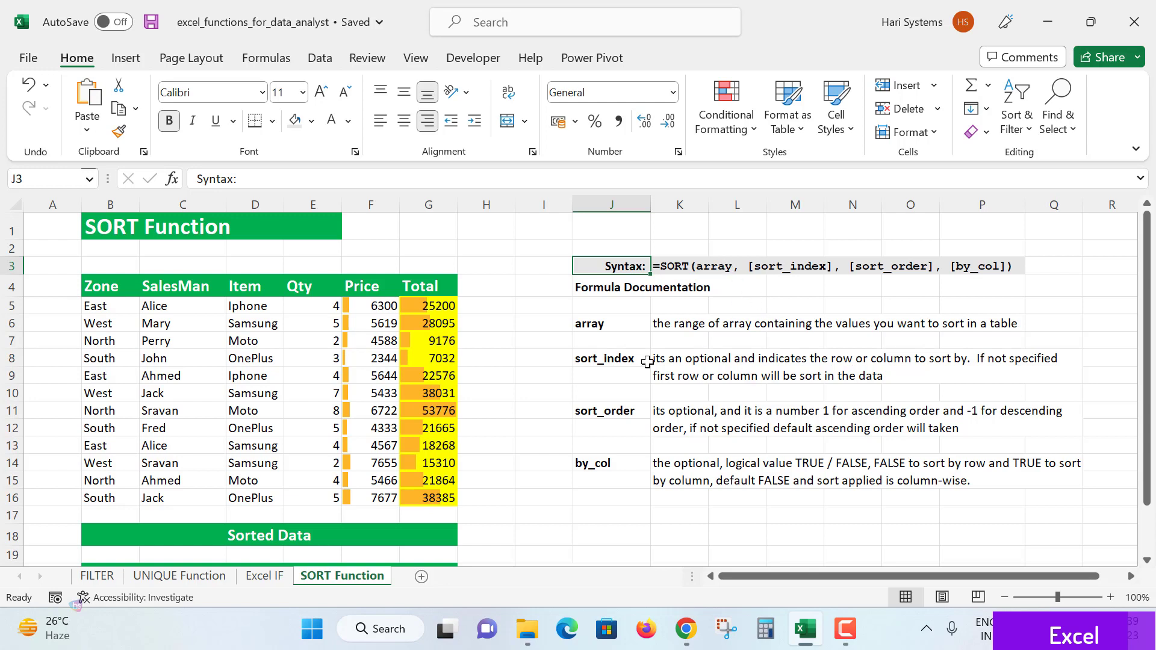
pyautogui.click(619, 327)
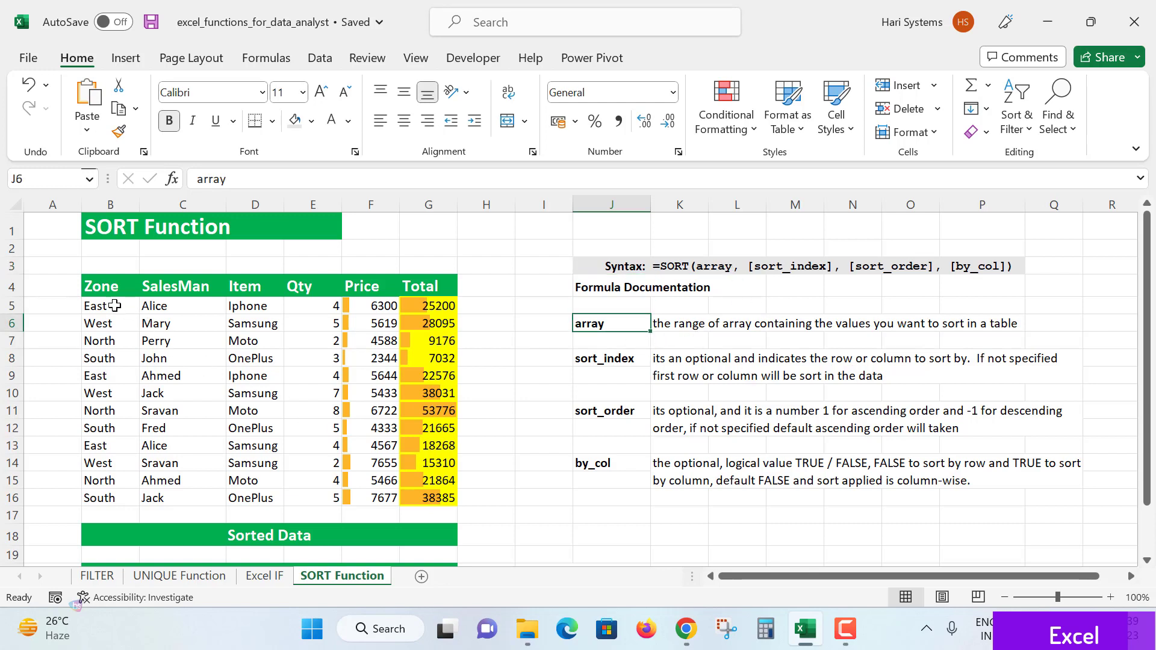
pyautogui.moveTo(102, 306)
pyautogui.mouseDown()
pyautogui.moveTo(439, 469)
pyautogui.moveTo(443, 500)
pyautogui.mouseUp()
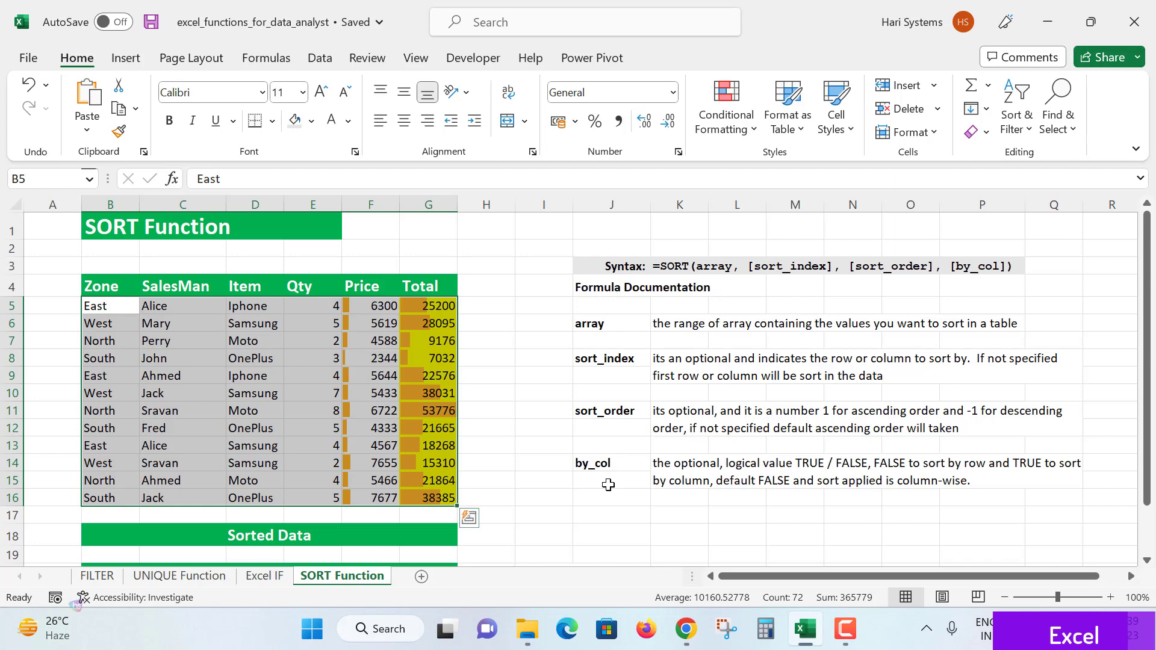
pyautogui.click(622, 356)
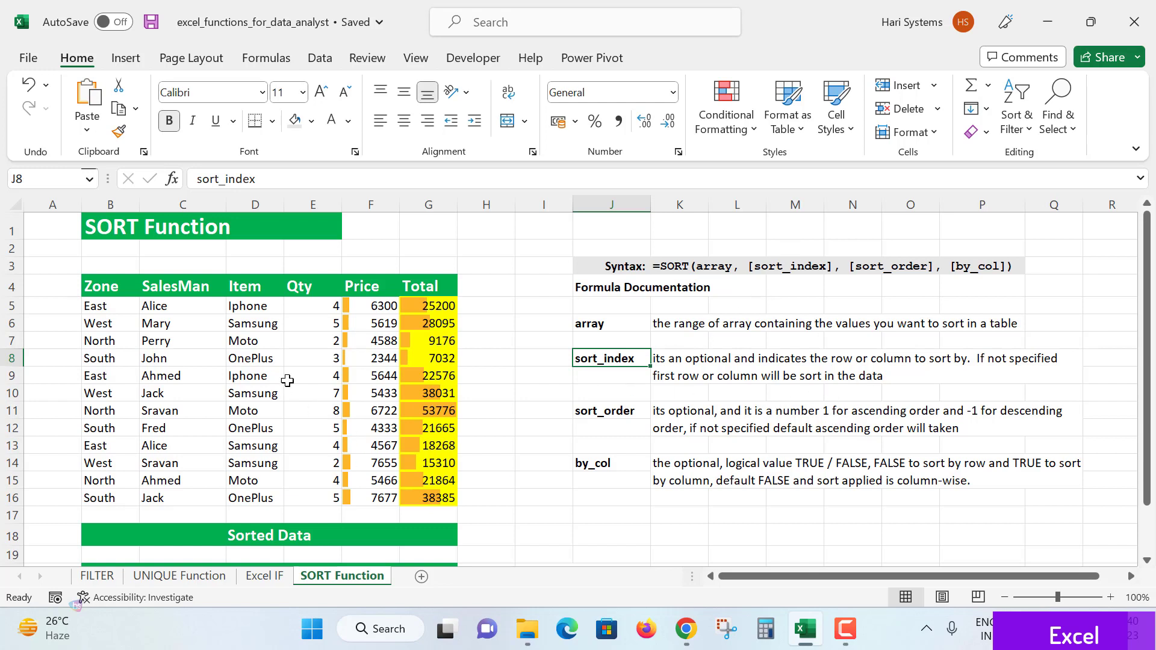
# Step: Highlight the Item values D5:D16, then review the sort_index and sort_order notes
pyautogui.moveTo(244, 306)
pyautogui.mouseDown()
pyautogui.moveTo(265, 393)
pyautogui.moveTo(265, 498)
pyautogui.mouseUp()
pyautogui.click(106, 340)
pyautogui.press('Right')
pyautogui.press('Right')
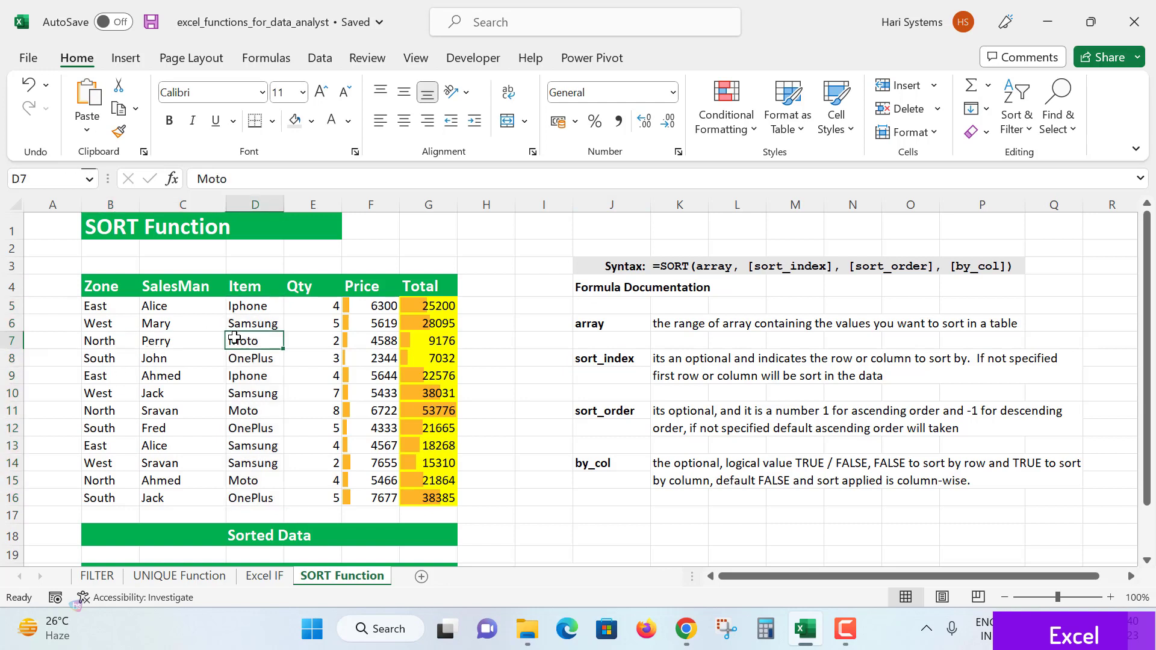
pyautogui.moveTo(249, 306); pyautogui.dragTo(281, 496)
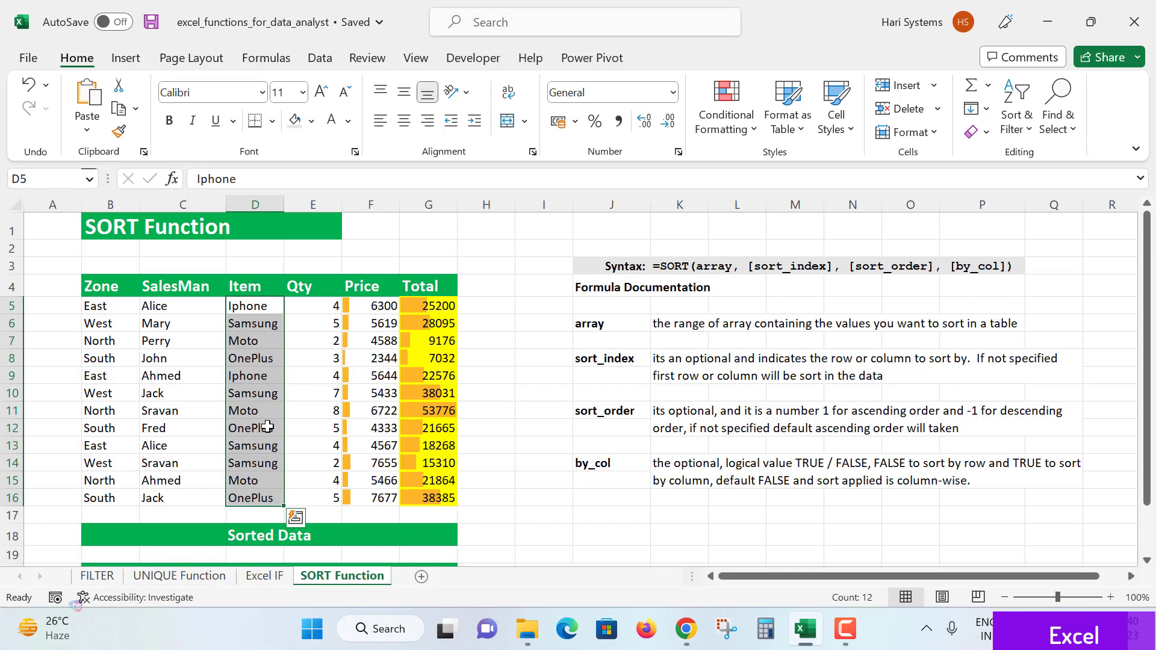
pyautogui.click(732, 374)
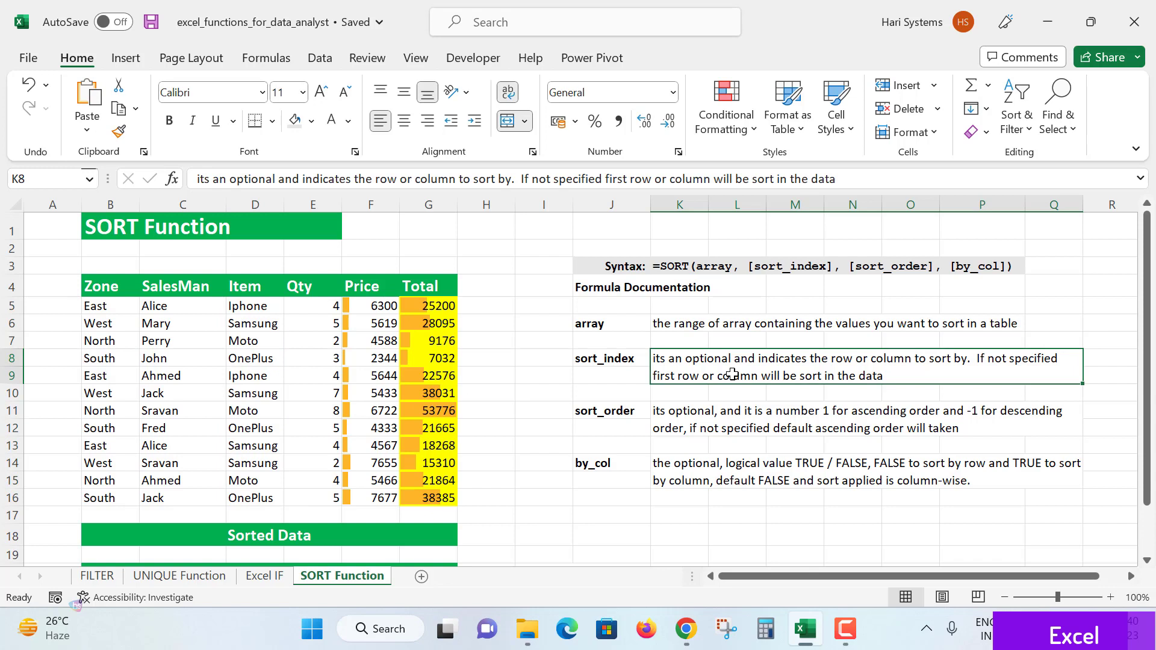
pyautogui.click(690, 425)
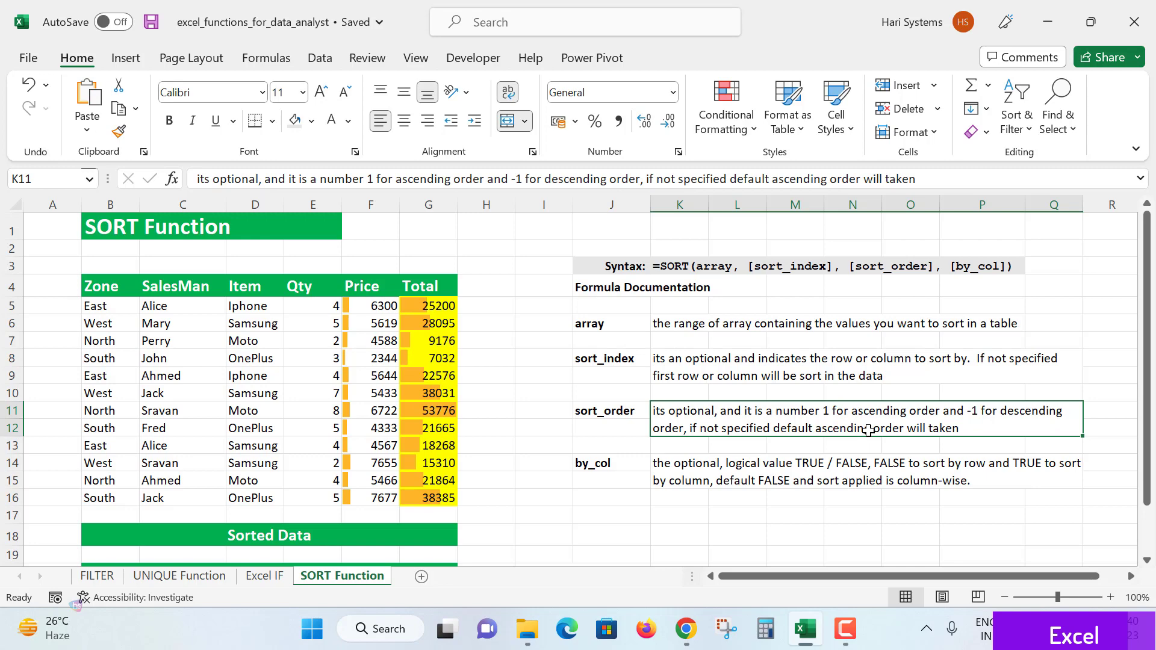
pyautogui.scroll(-1, 806, 424)
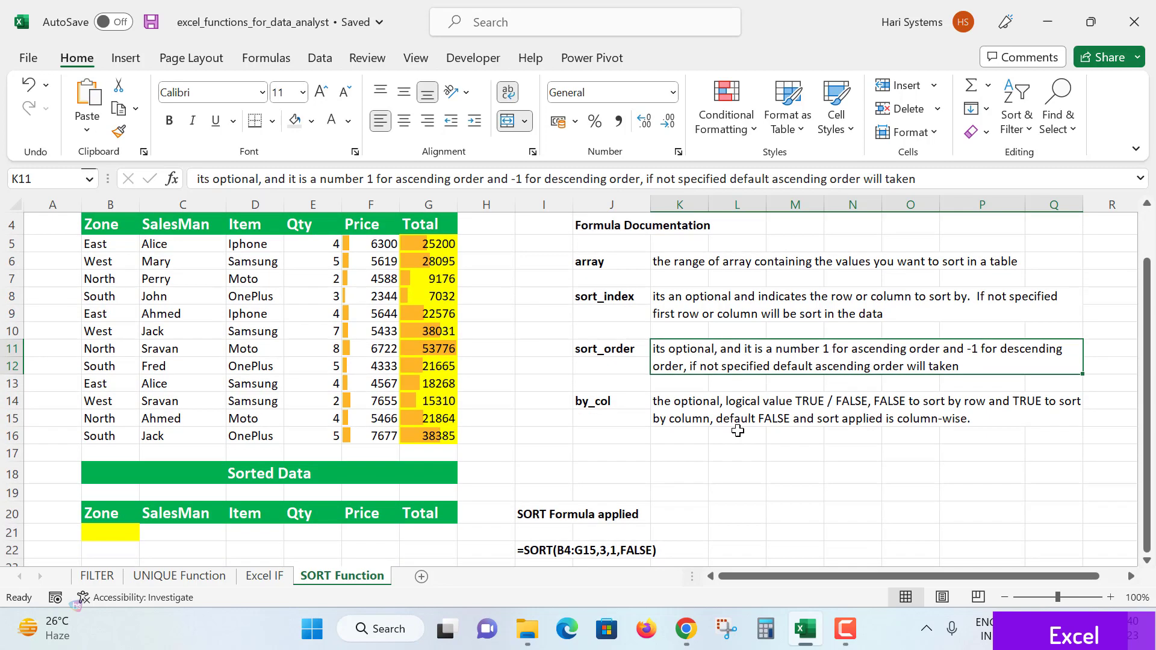
# Step: Review the by_col argument and SORT syntax line in the notes
pyautogui.click(599, 403)
pyautogui.scroll(1, 668, 472)
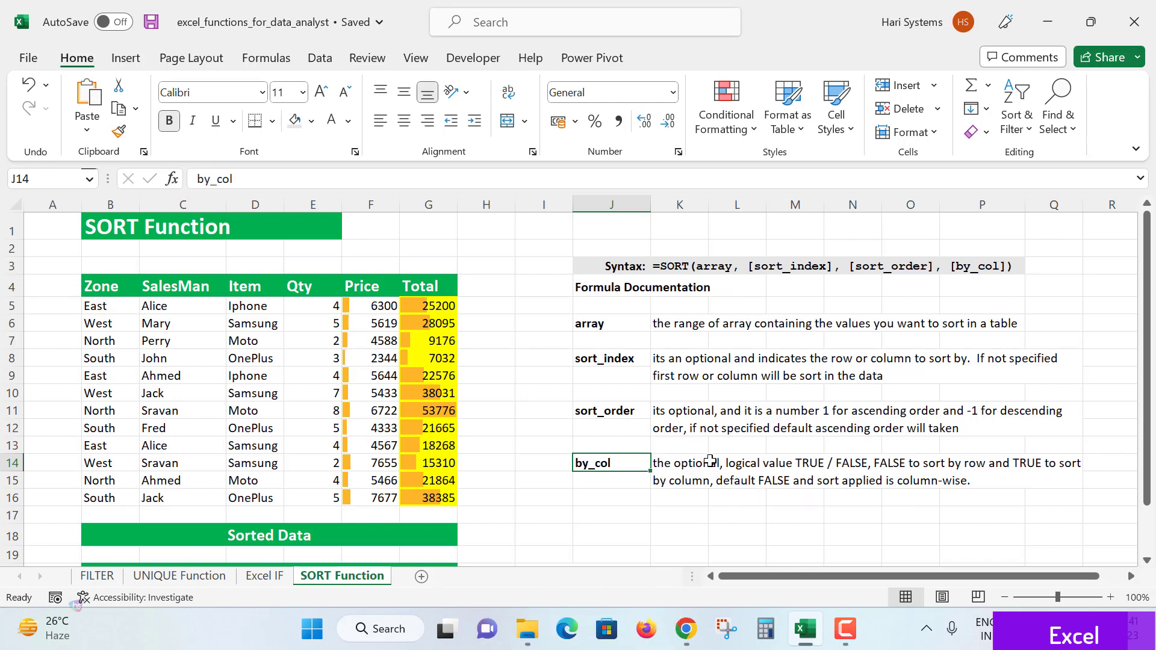
pyautogui.click(632, 265)
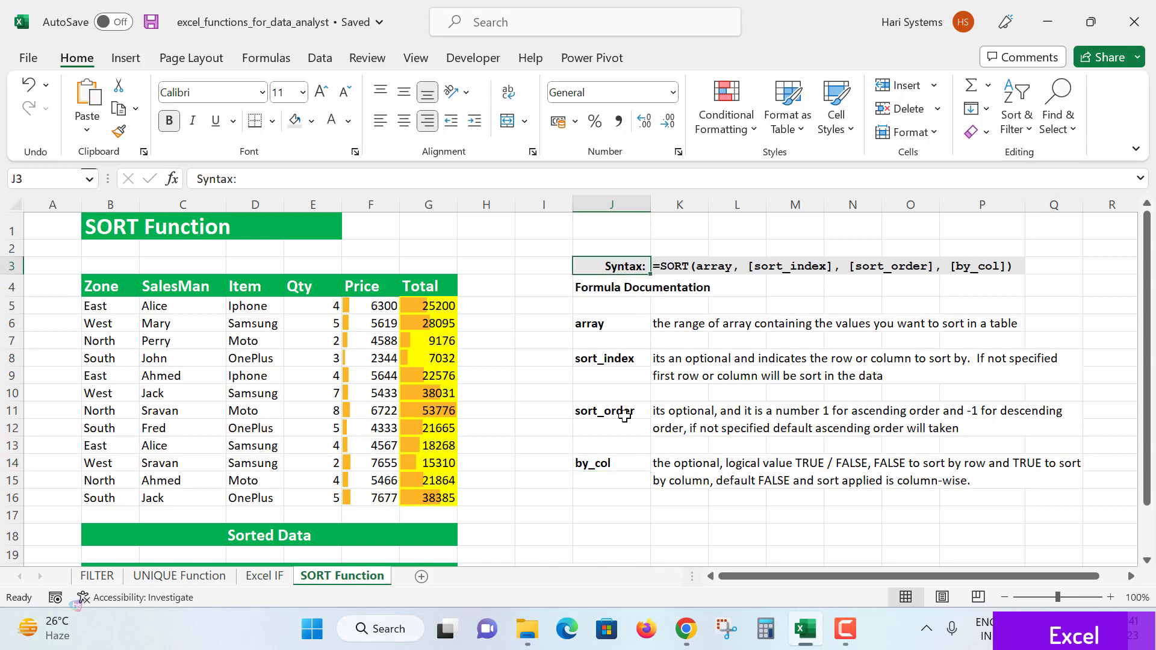
pyautogui.scroll(-1, 528, 469)
# Step: Select the sales table, check the example formula in I22, then select cell B21
pyautogui.moveTo(95, 243); pyautogui.dragTo(428, 435)
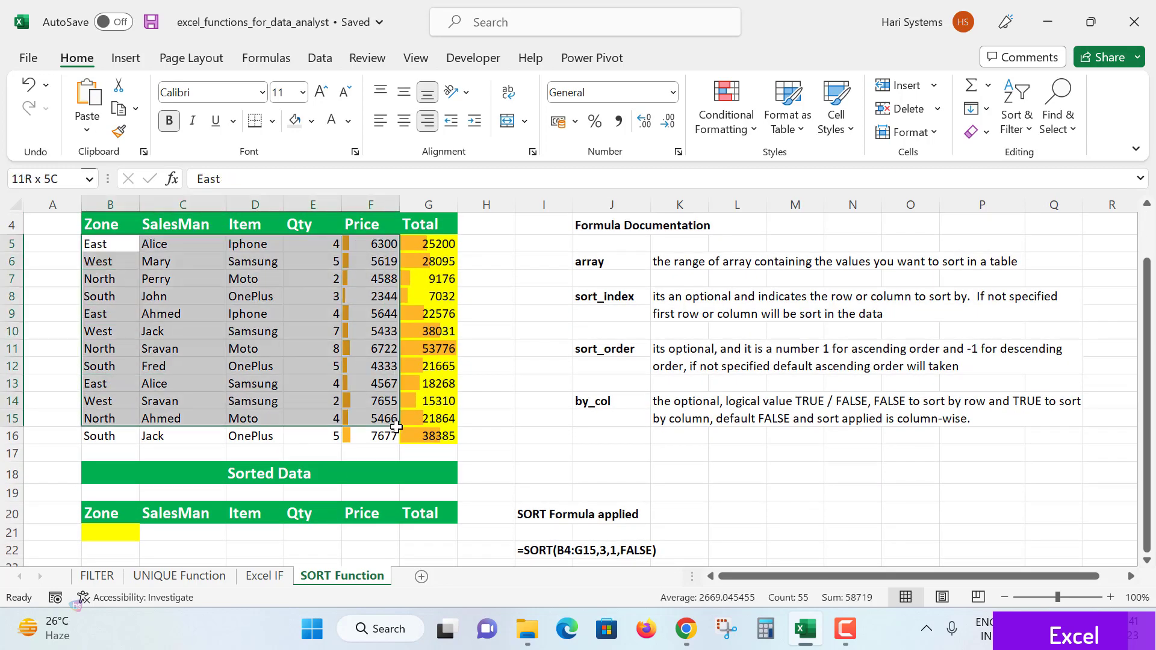
pyautogui.click(115, 532)
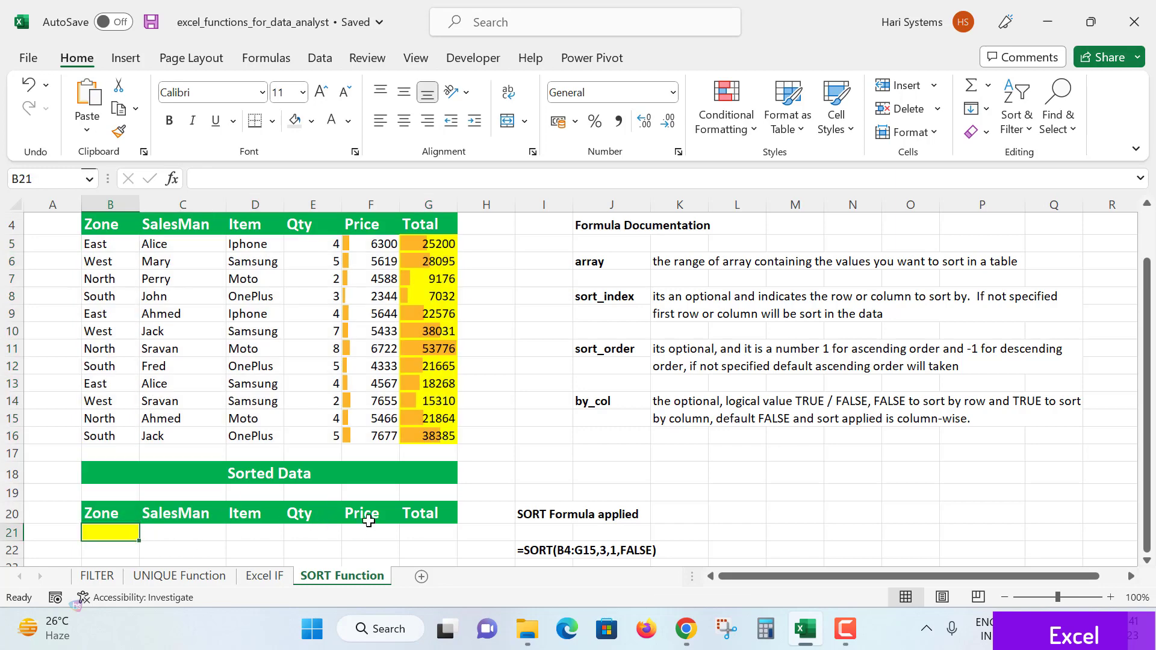
pyautogui.click(545, 549)
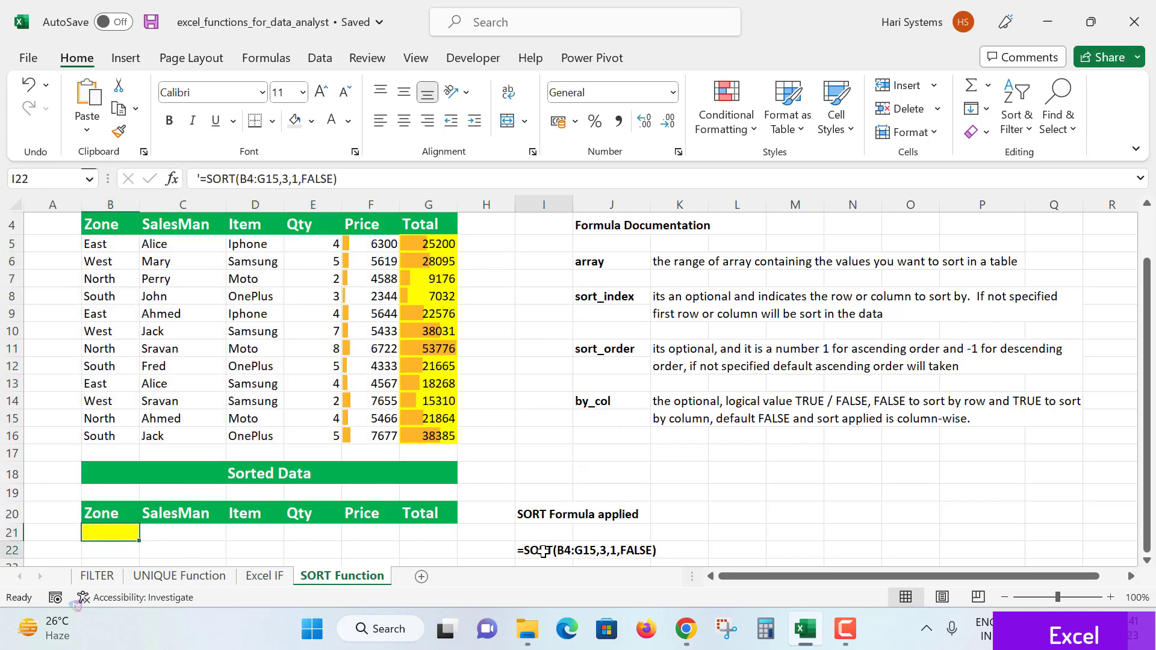
pyautogui.click(108, 522)
pyautogui.click(99, 531)
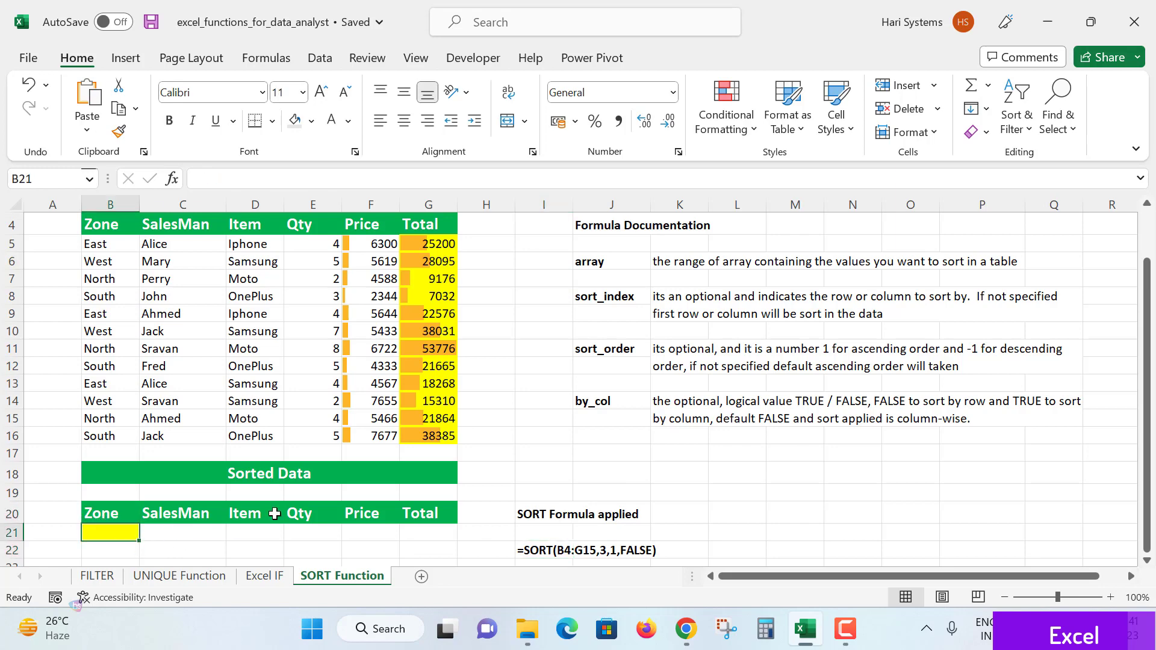
# Step: Enter =SORT(B5:G16,3,1,FALSE) in B21 so the 12 sales rows spill sorted by Item ascending
pyautogui.write('=')
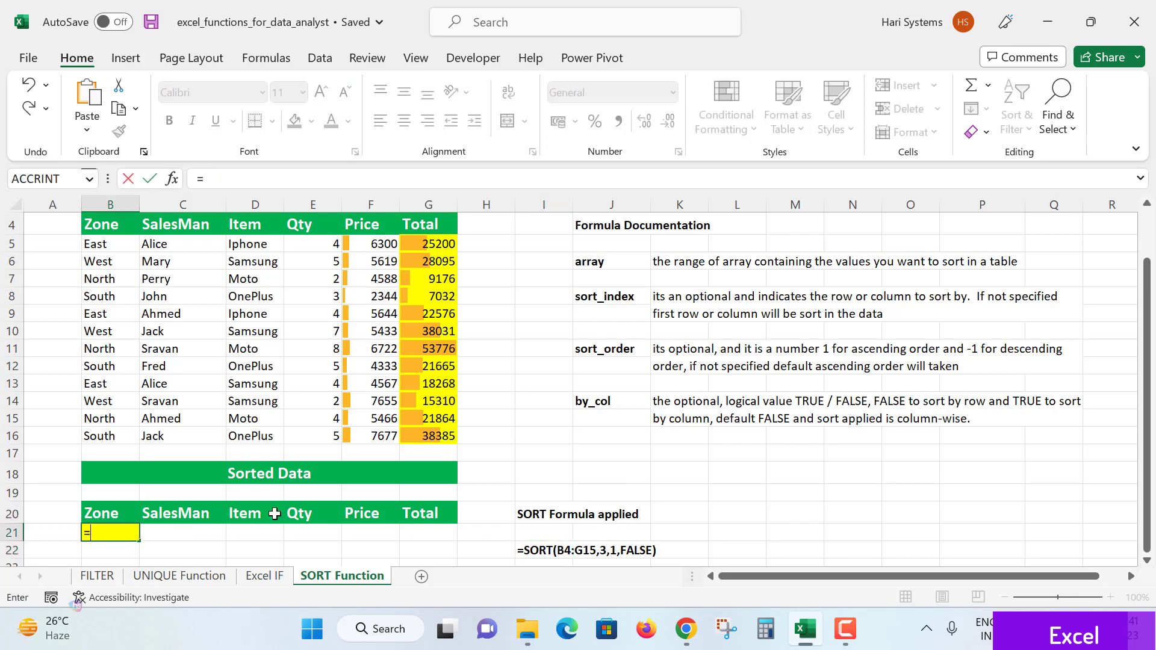
pyautogui.write('SORT')
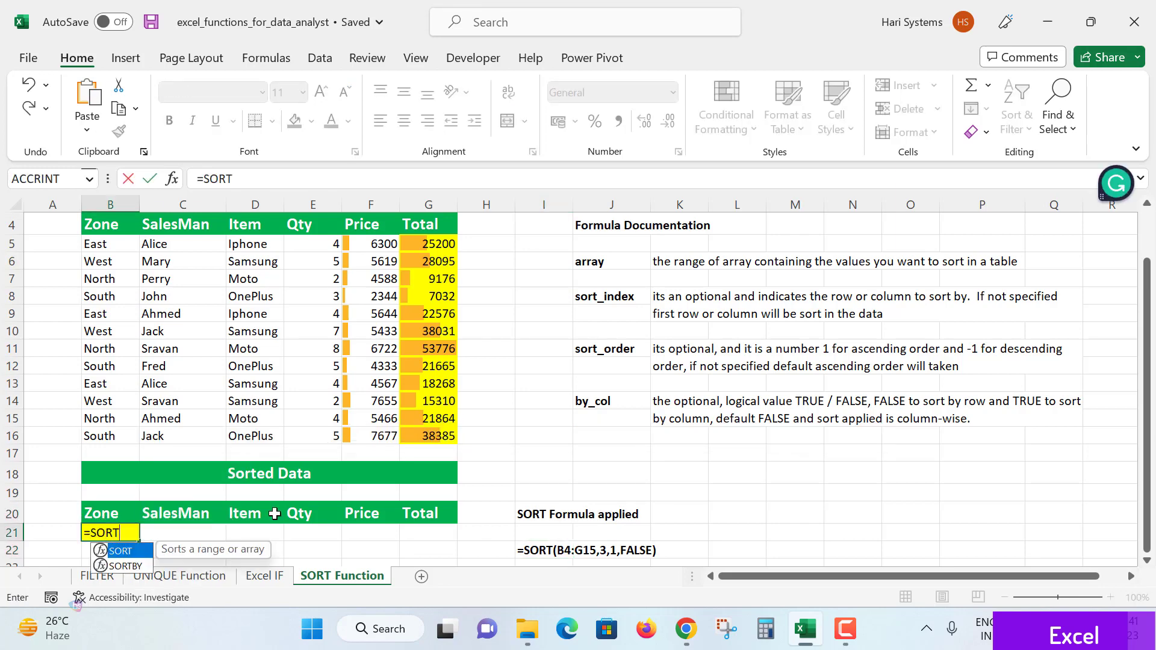
pyautogui.write('(')
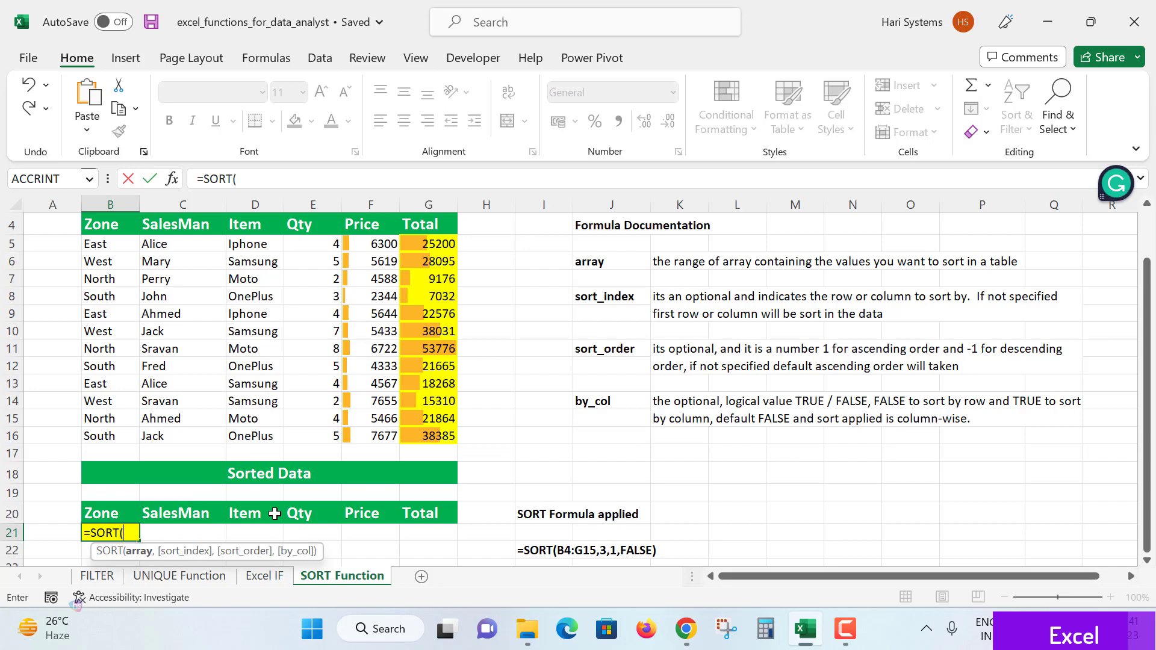
pyautogui.click(241, 179)
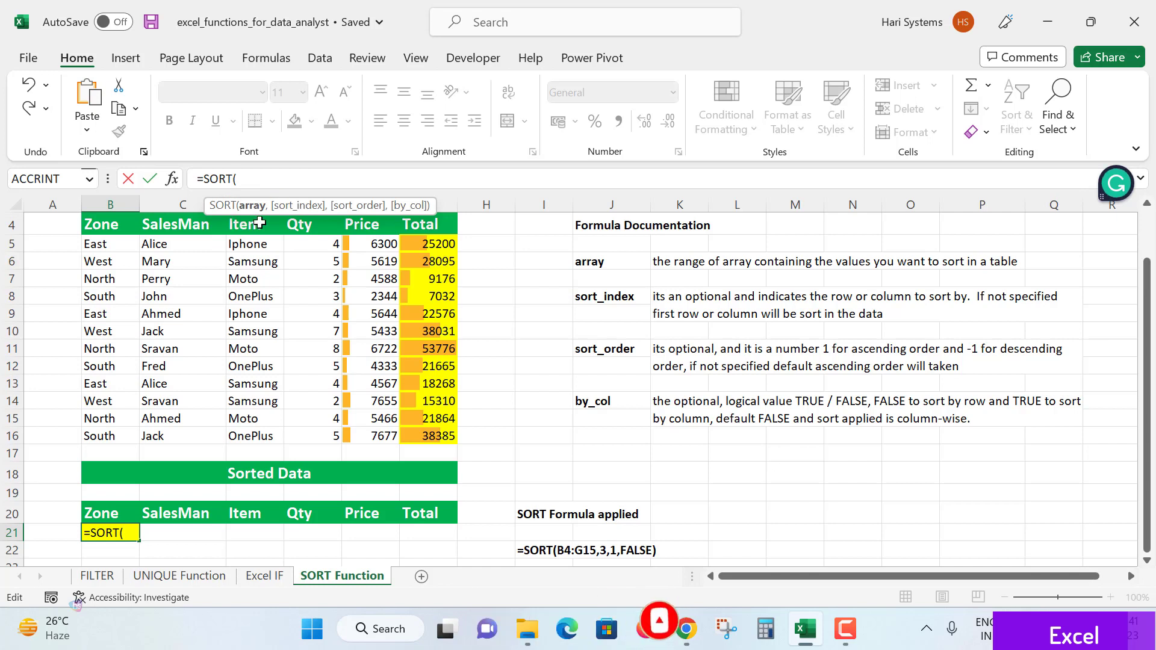
pyautogui.moveTo(99, 244)
pyautogui.mouseDown()
pyautogui.moveTo(214, 420)
pyautogui.moveTo(448, 438)
pyautogui.mouseUp()
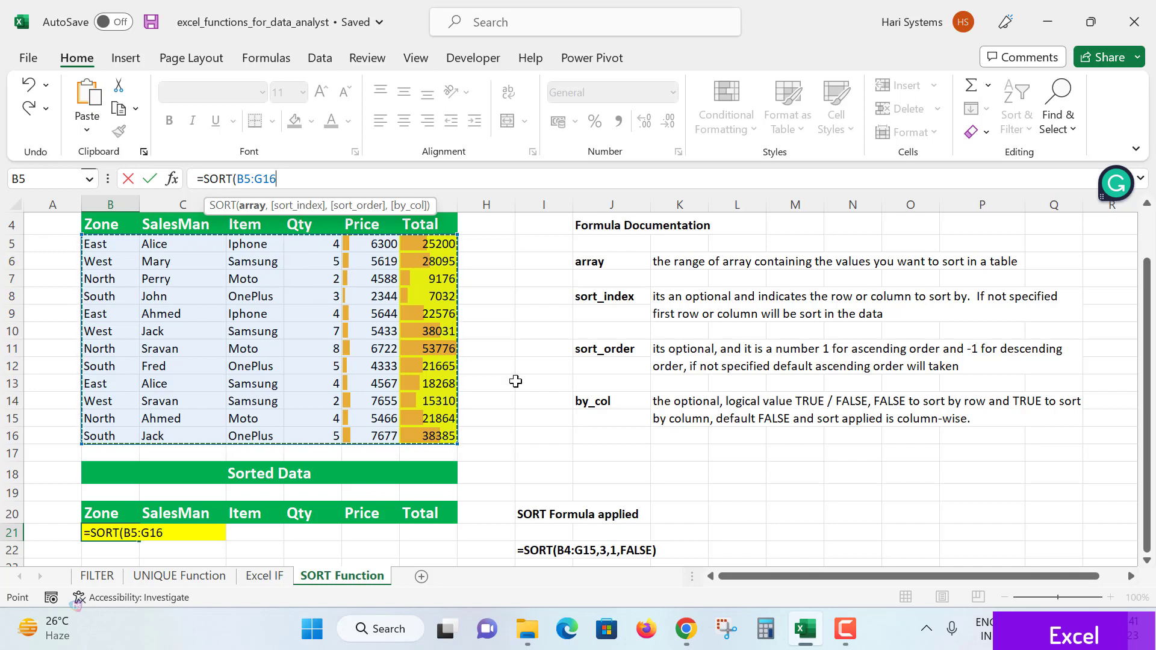
pyautogui.press('F2')
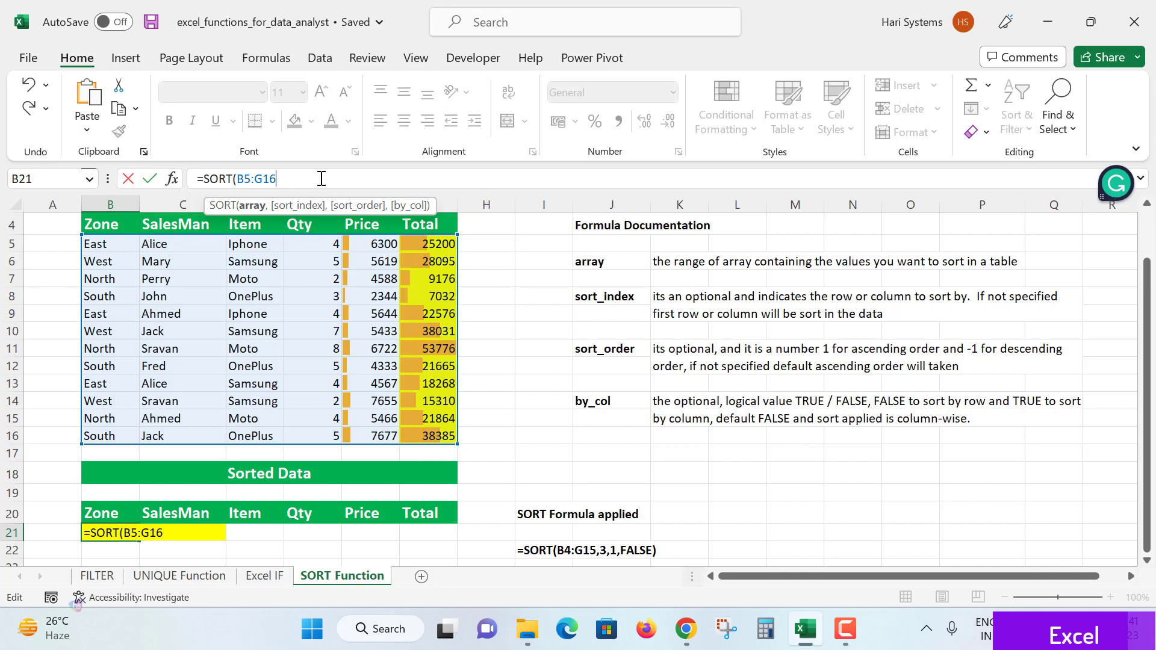
pyautogui.write(',3')
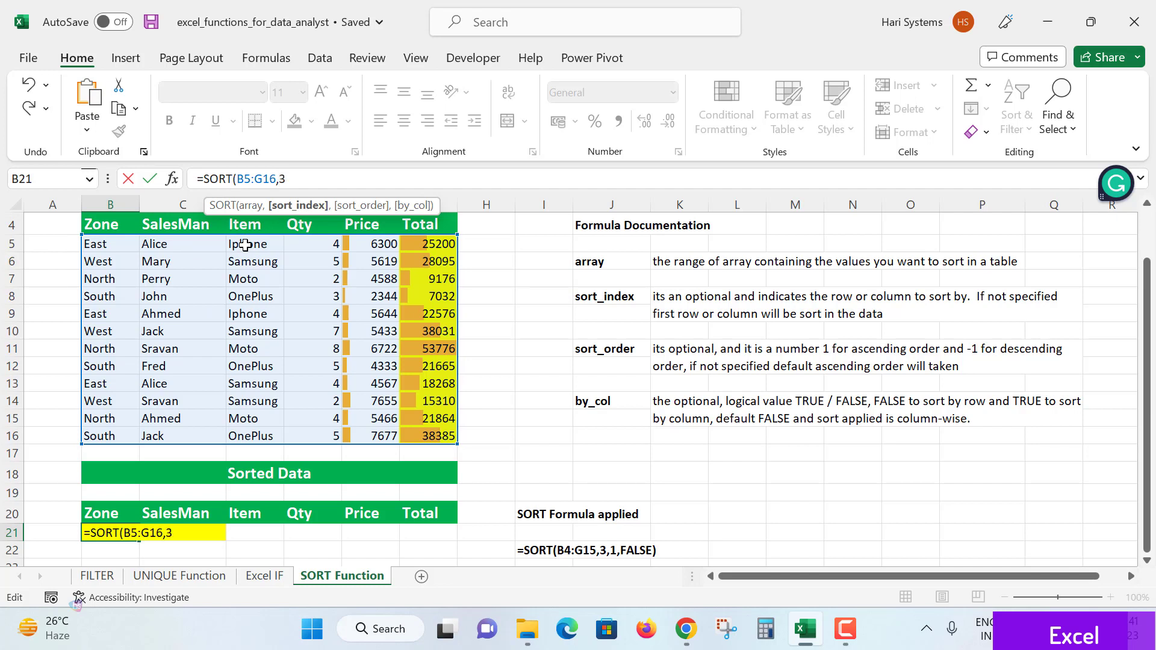
pyautogui.write(',1')
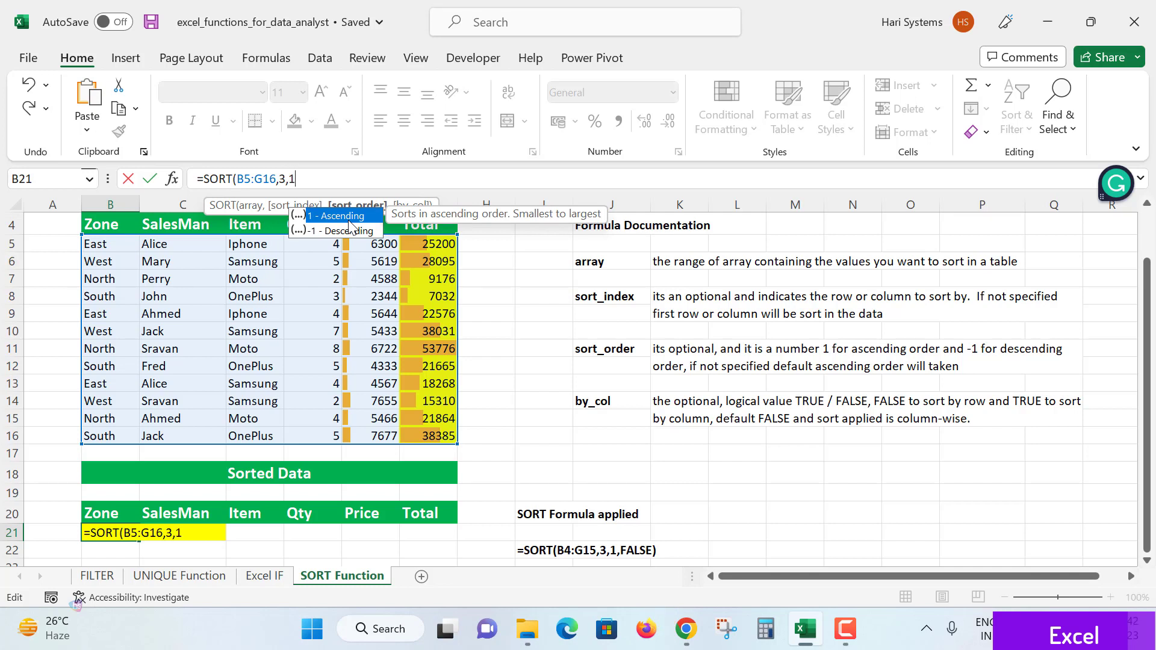
pyautogui.write(',')
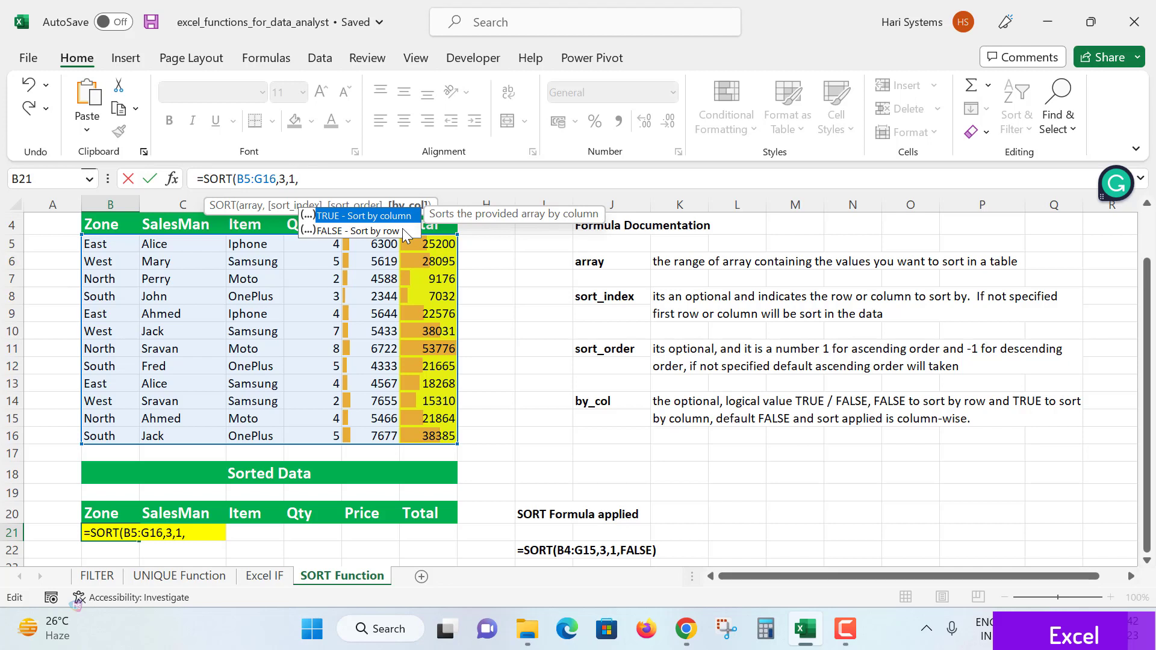
pyautogui.write('FAL')
pyautogui.write('SE')
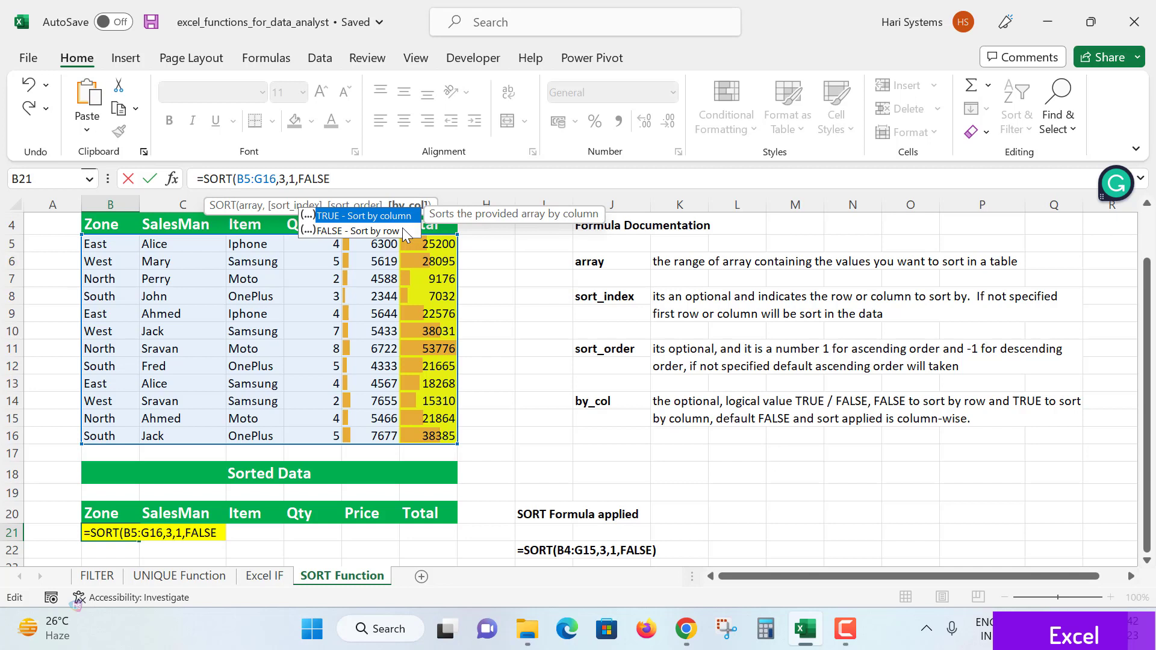
pyautogui.write(')')
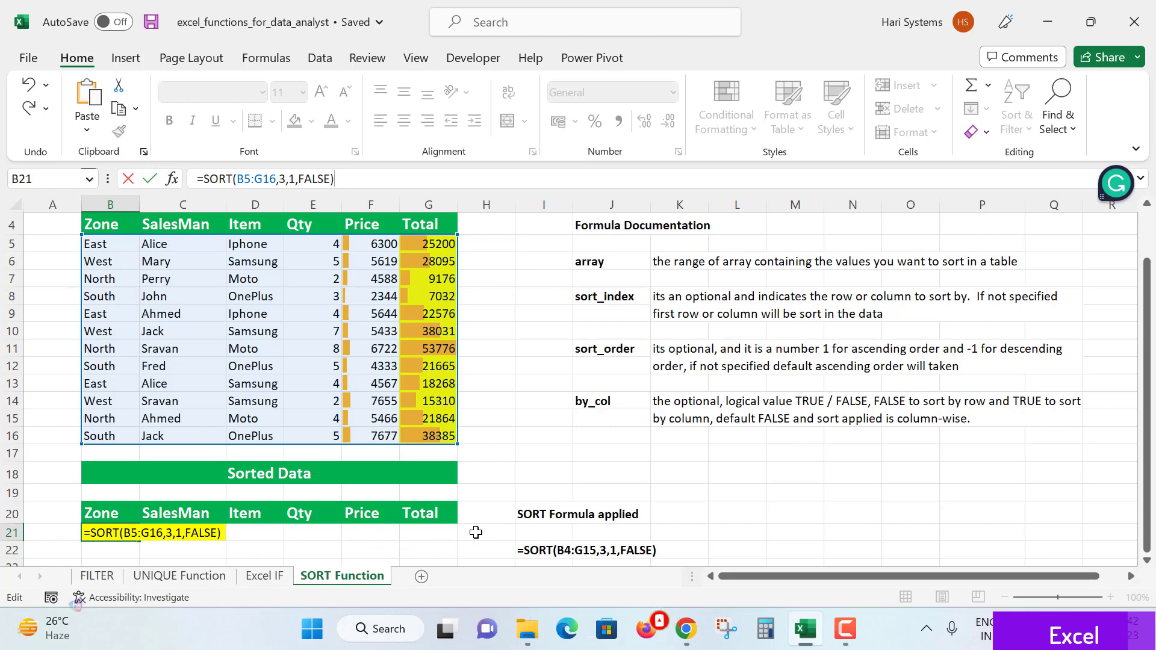
pyautogui.press('Return')
pyautogui.scroll(-3, 467, 495)
pyautogui.scroll(-1, 304, 460)
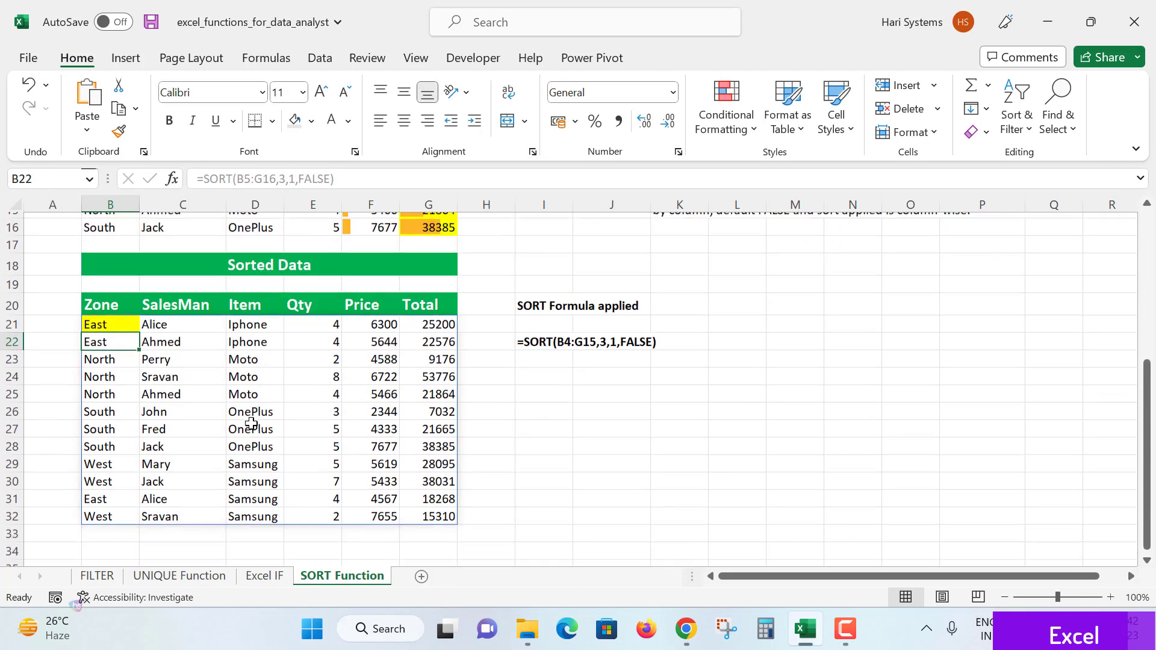
pyautogui.moveTo(110, 325); pyautogui.dragTo(439, 511)
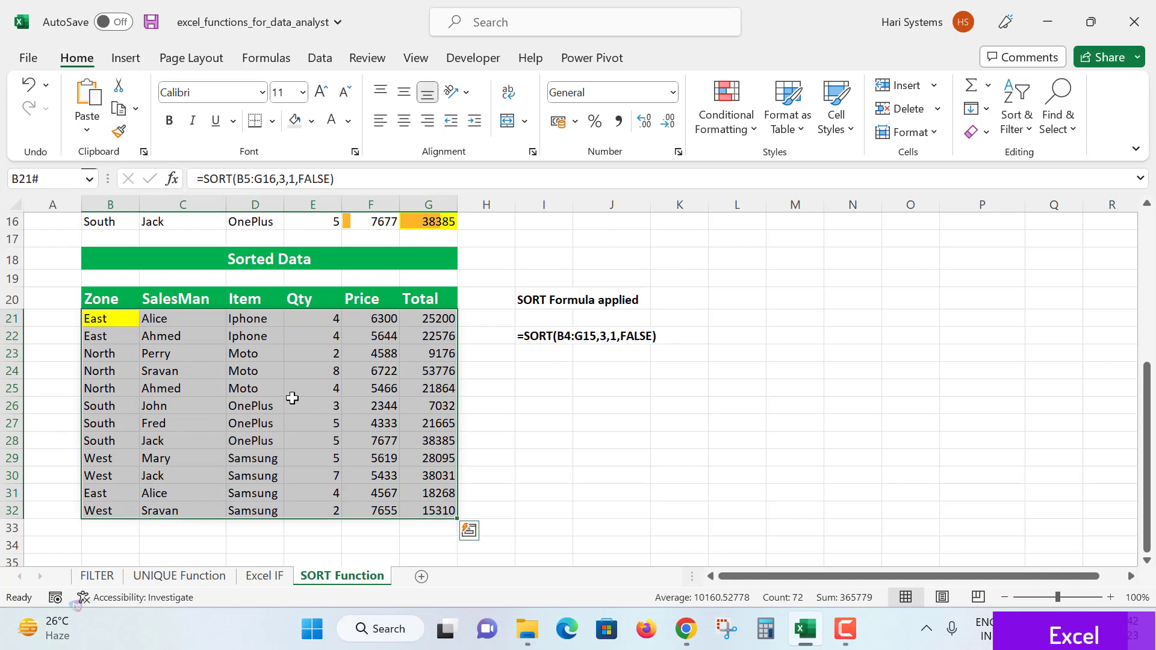
pyautogui.click(253, 354)
pyautogui.click(253, 320)
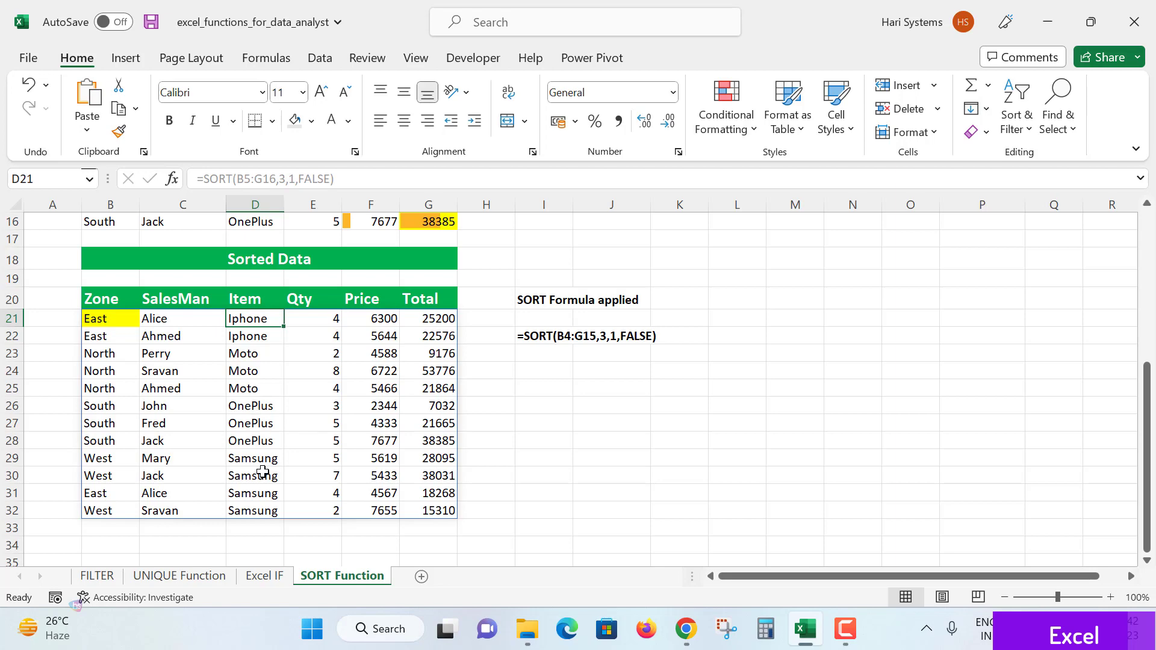
pyautogui.scroll(1, 261, 473)
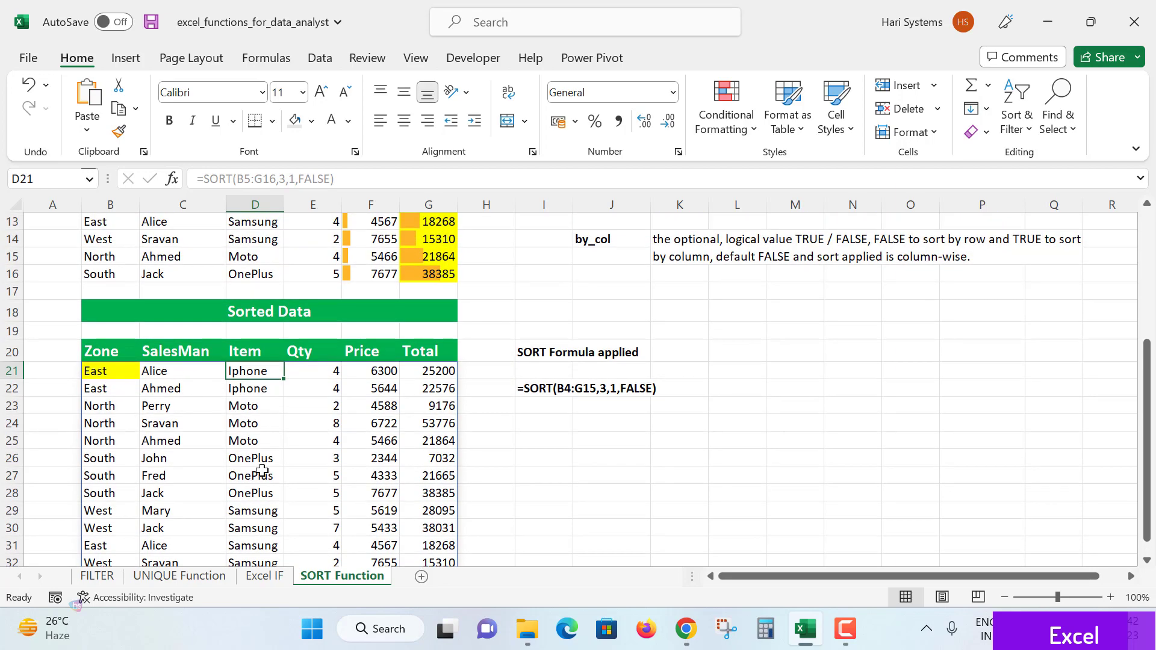
pyautogui.click(114, 372)
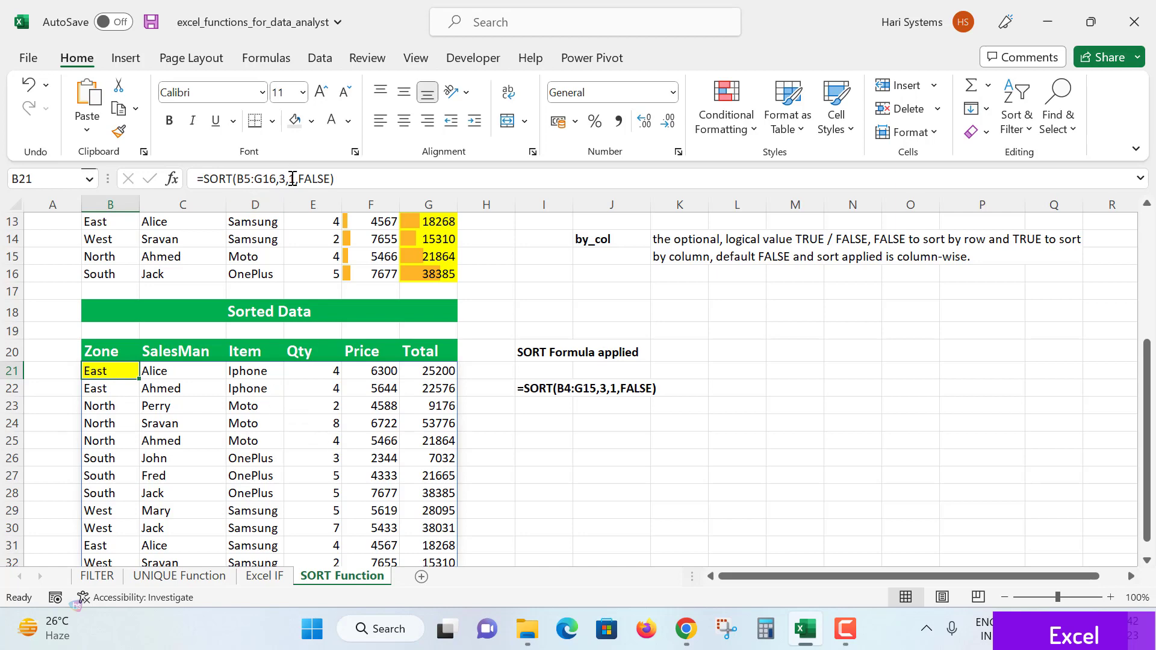
pyautogui.click(292, 179)
pyautogui.write('-')
pyautogui.press('Return')
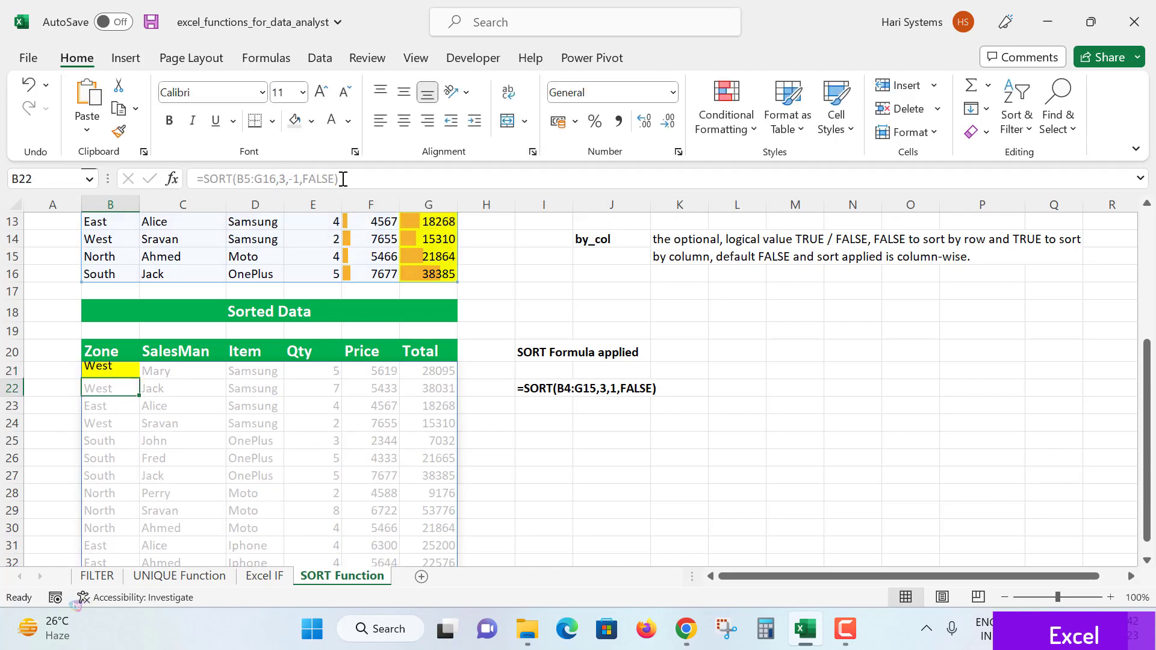
pyautogui.scroll(-1, 283, 476)
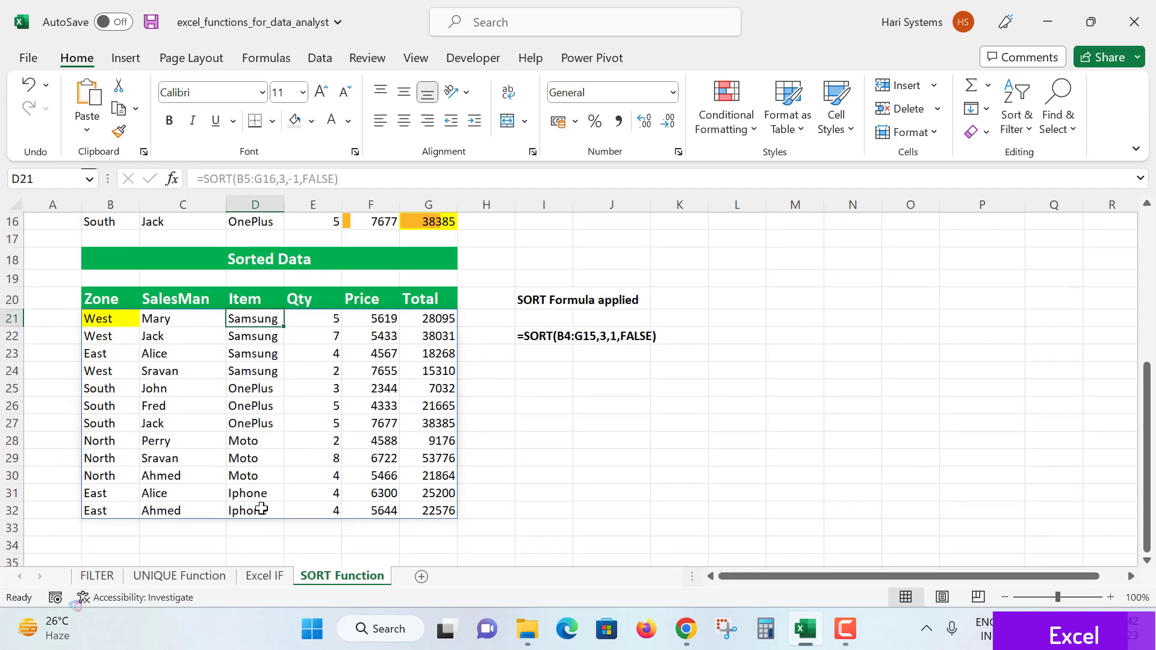
pyautogui.moveTo(256, 511); pyautogui.dragTo(253, 333)
pyautogui.click(256, 372)
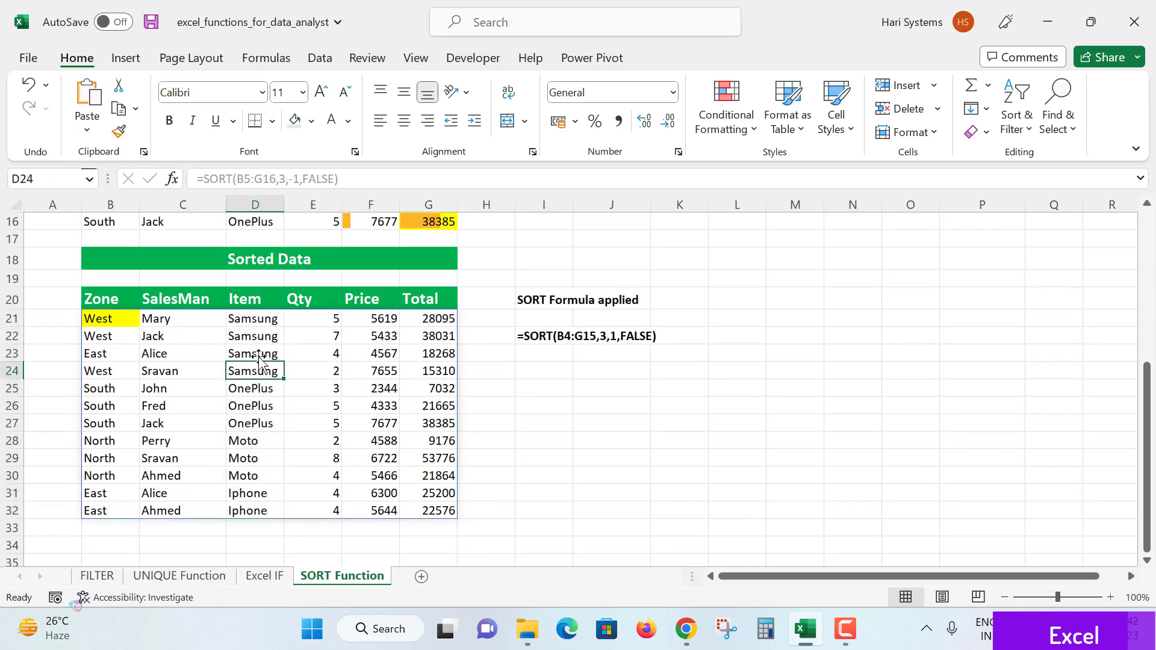
pyautogui.click(121, 319)
pyautogui.click(106, 401)
pyautogui.moveTo(253, 371); pyautogui.dragTo(266, 397)
pyautogui.click(274, 437)
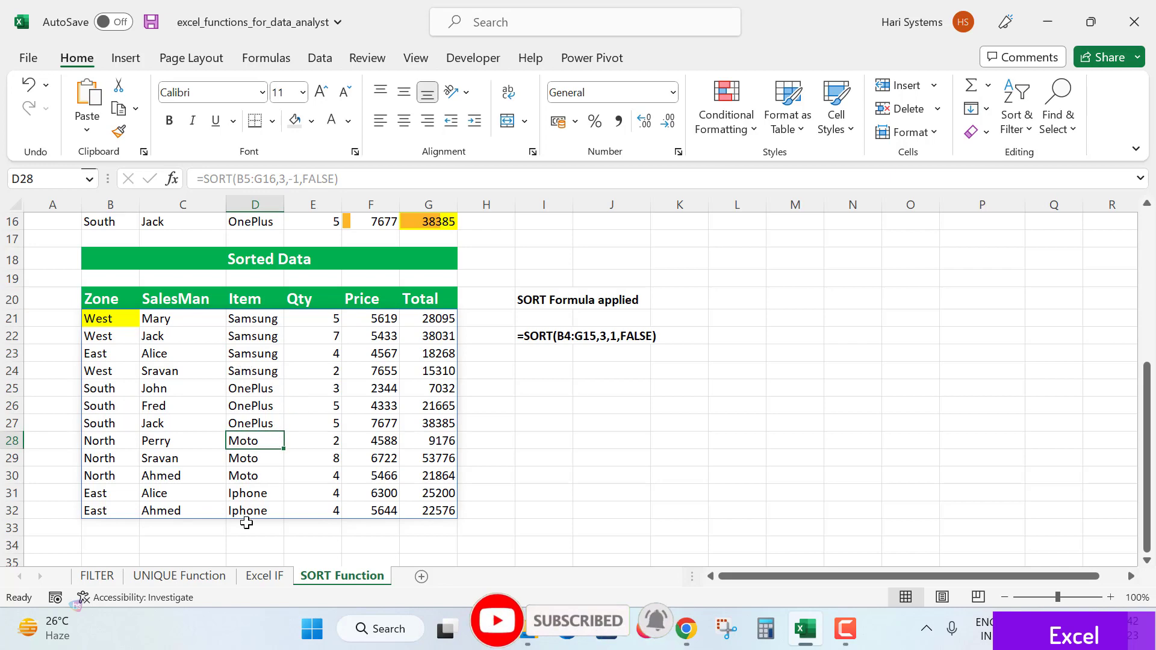
pyautogui.moveTo(243, 524); pyautogui.dragTo(233, 320)
pyautogui.click(234, 388)
pyautogui.scroll(4, 235, 389)
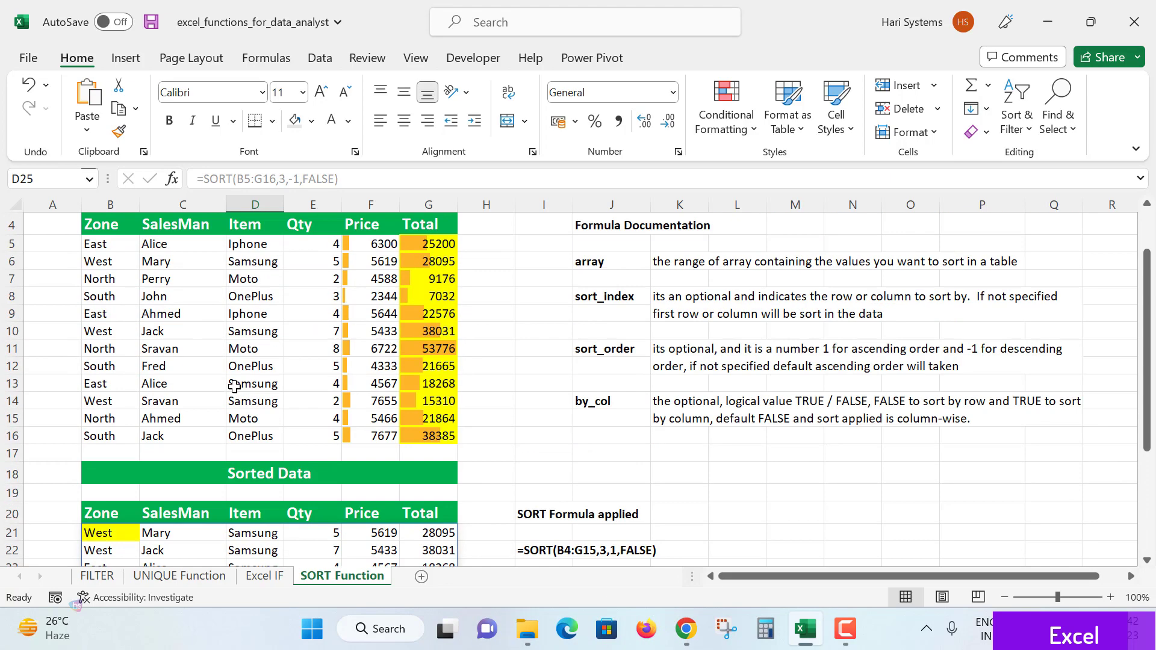
pyautogui.click(121, 531)
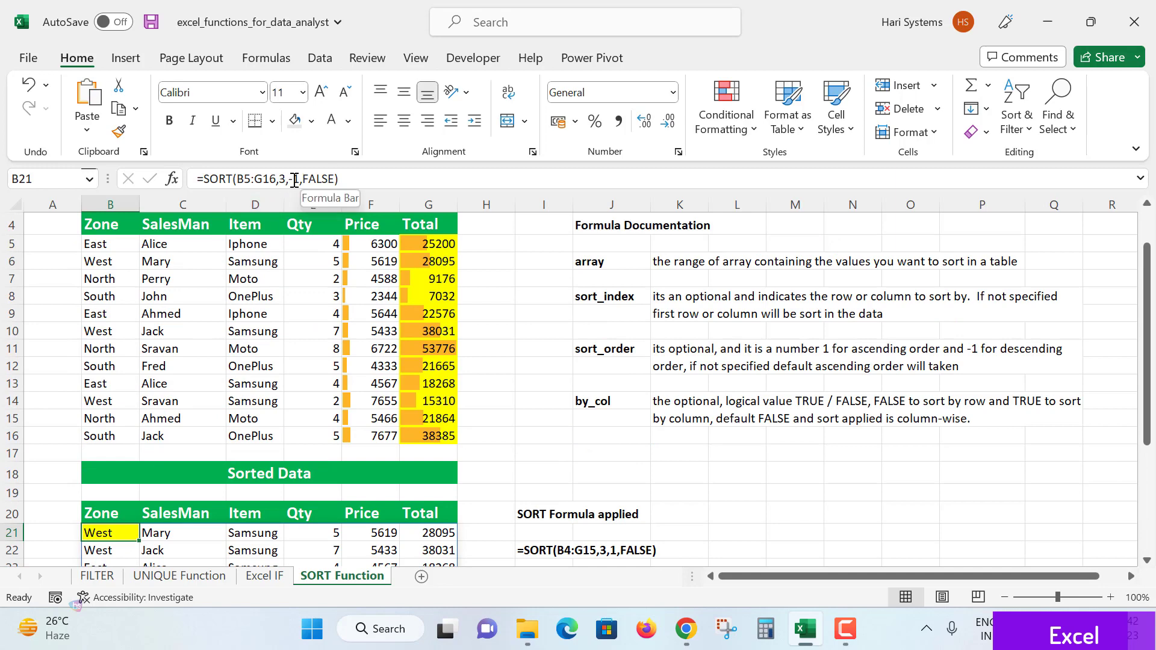
pyautogui.click(294, 180)
pyautogui.press('BackSpace')
pyautogui.press('Return')
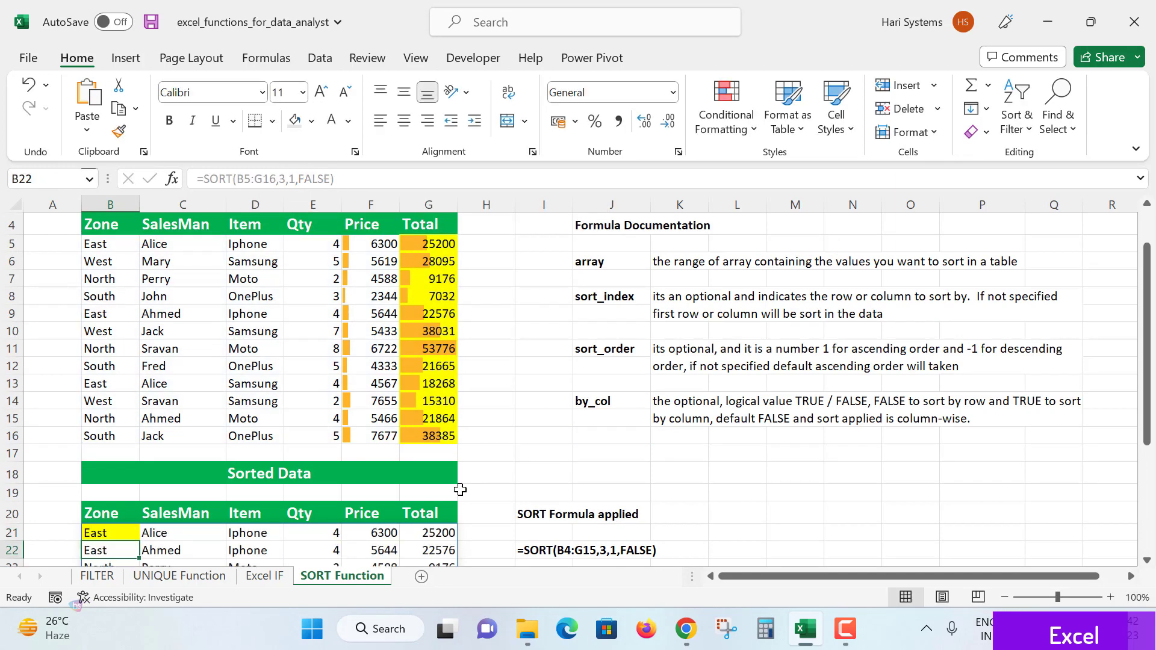
# Step: Save the excel_functions_for_data_analyst workbook with the SORT formula kept in B21
pyautogui.click(115, 533)
pyautogui.scroll(1, 626, 343)
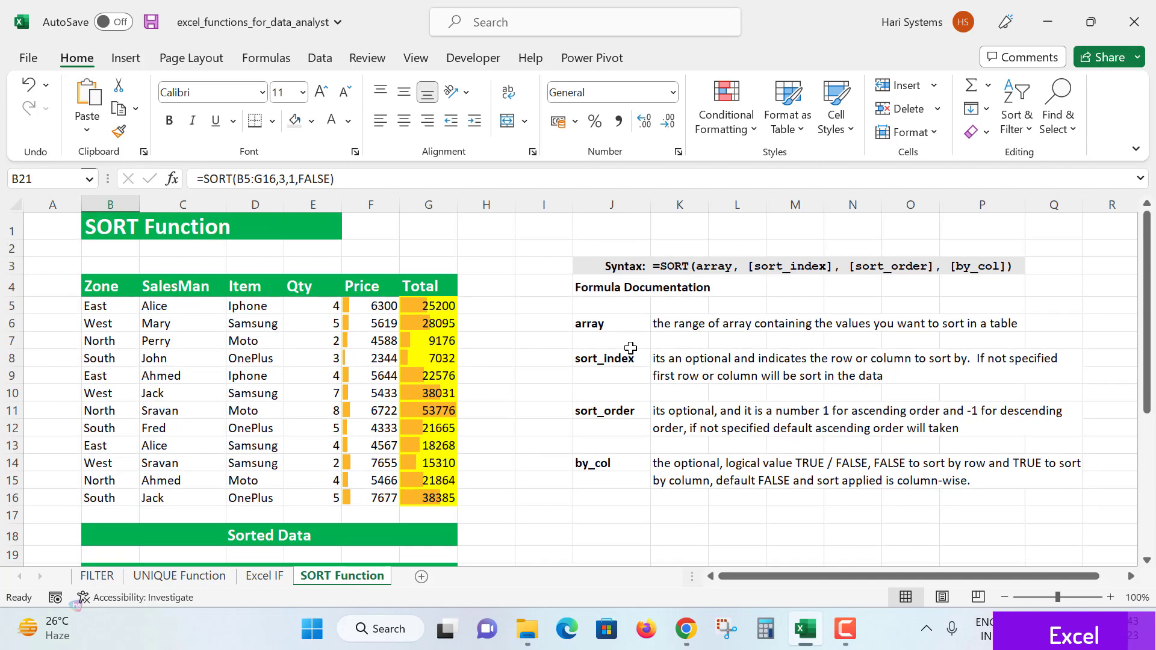
pyautogui.scroll(-1, 636, 359)
pyautogui.scroll(1, 636, 359)
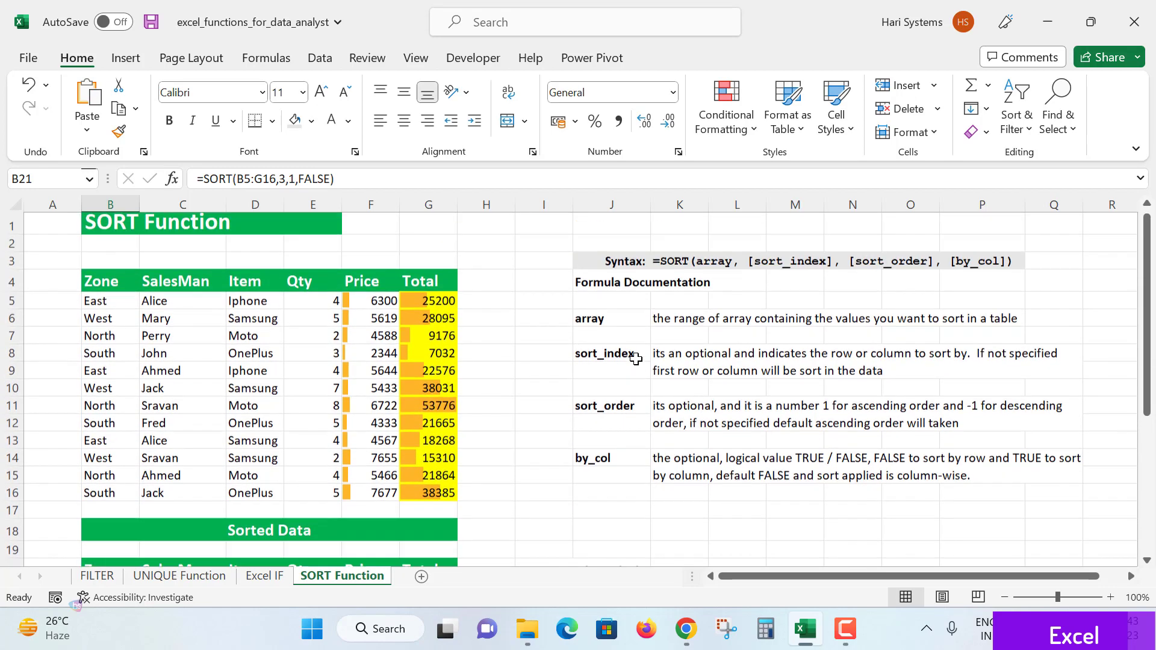
pyautogui.hotkey('ctrl', 's')
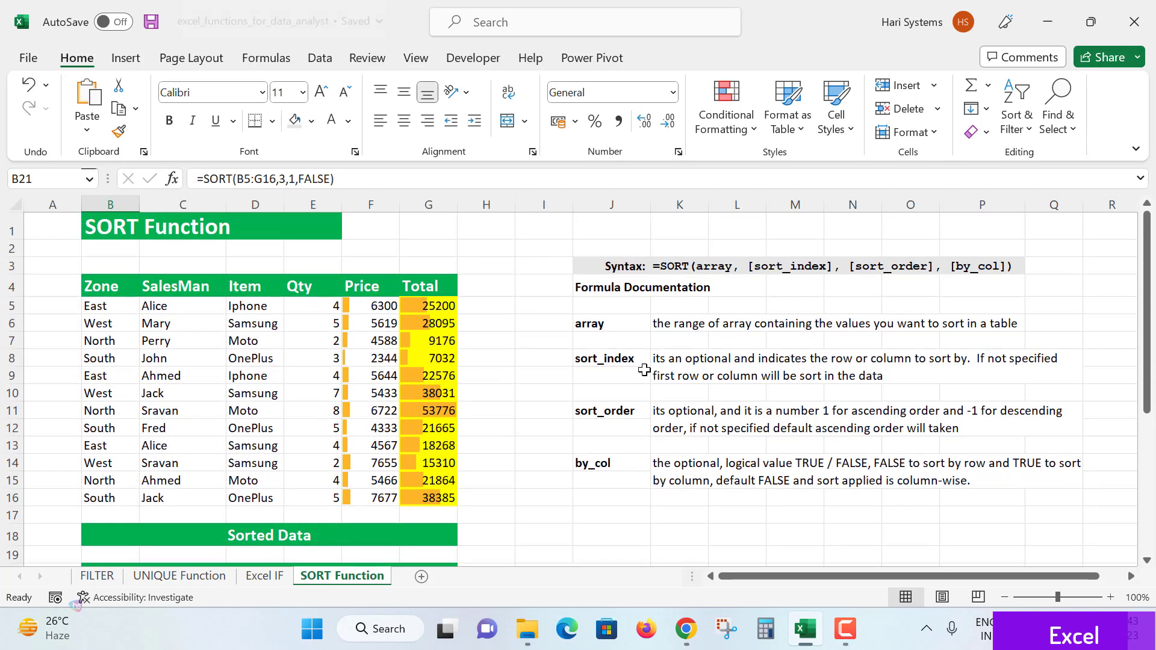